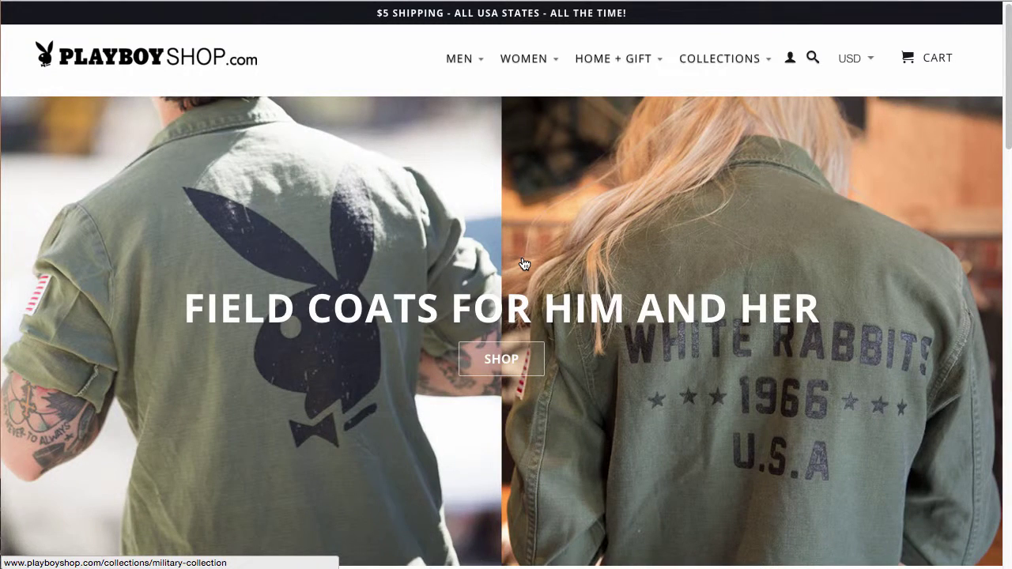
Submit an email in the Playboy Shop 10% OFF popup and highlight the JOIN10 coupon code.
{"action": "scroll", "coordinate": [523, 263], "scroll_direction": "down", "scroll_amount": 12}
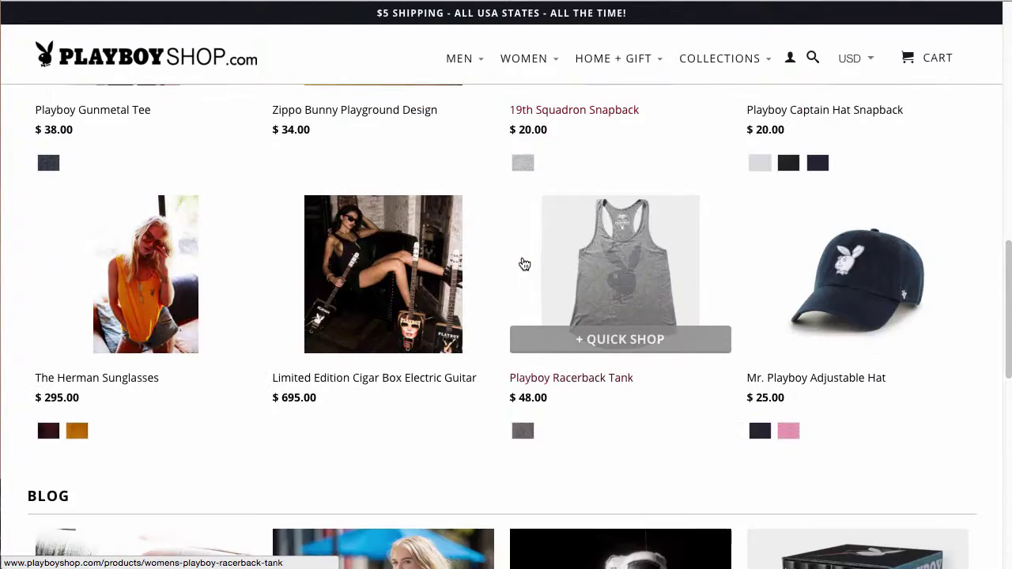
{"action": "scroll", "coordinate": [524, 264], "scroll_direction": "up", "scroll_amount": 10}
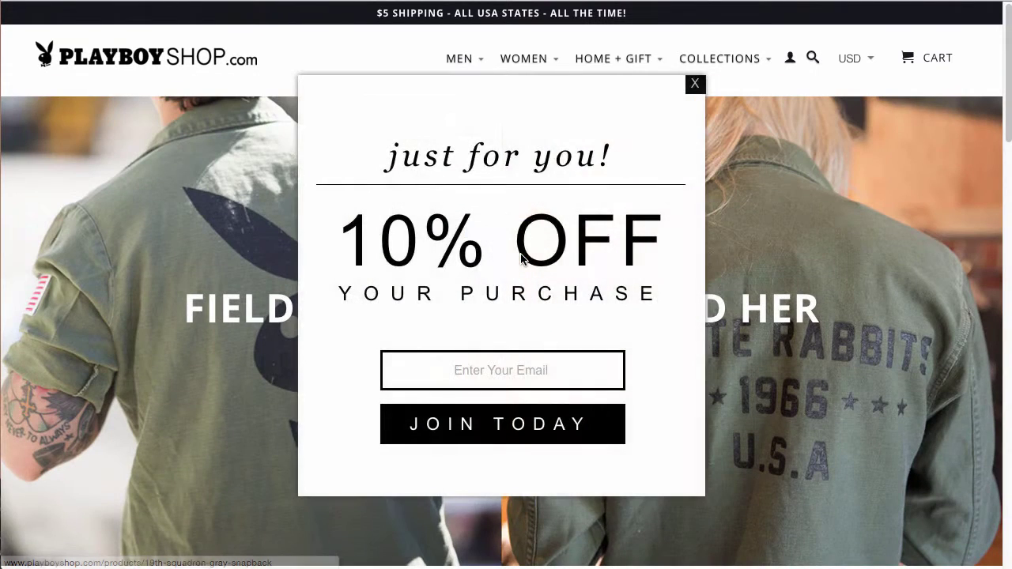
{"action": "left_click", "coordinate": [510, 370]}
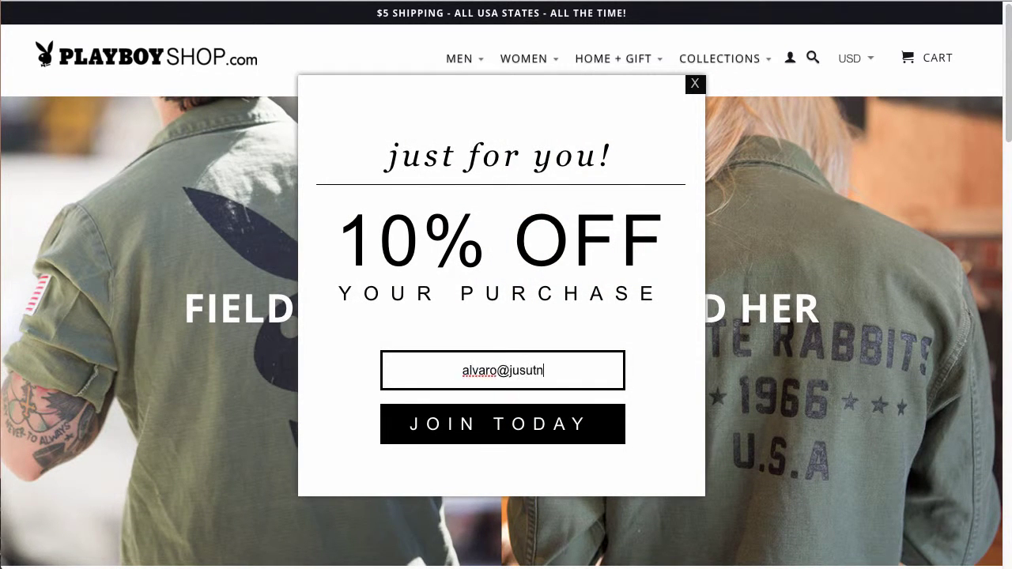
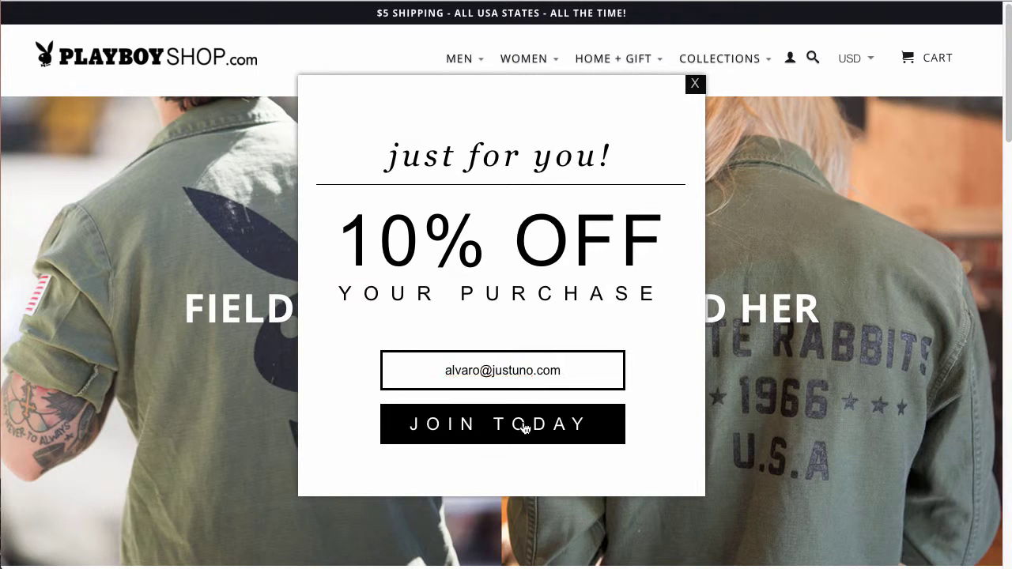
{"action": "left_click", "coordinate": [524, 428]}
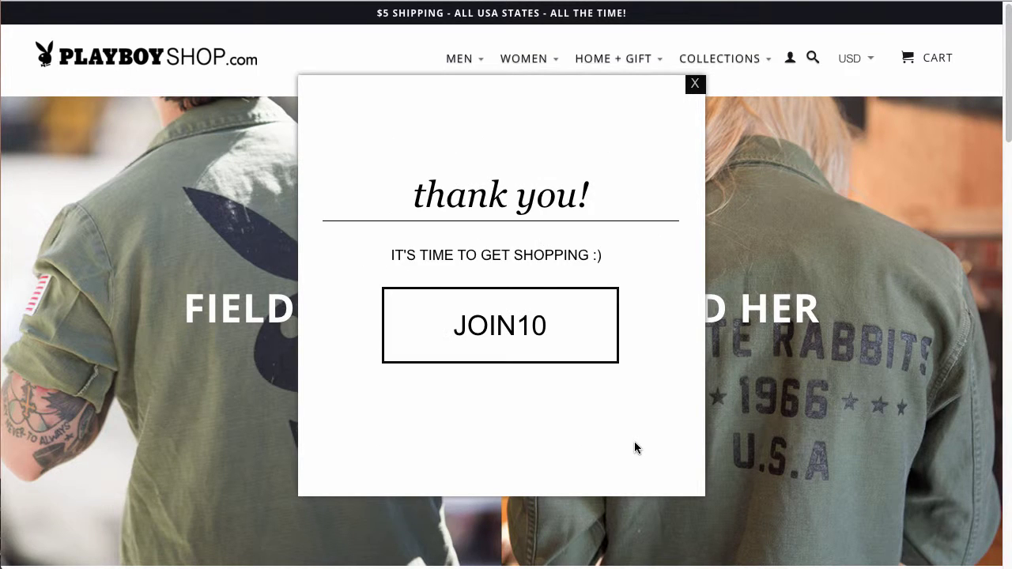
{"action": "left_click_drag", "start_coordinate": [576, 320], "coordinate": [440, 324]}
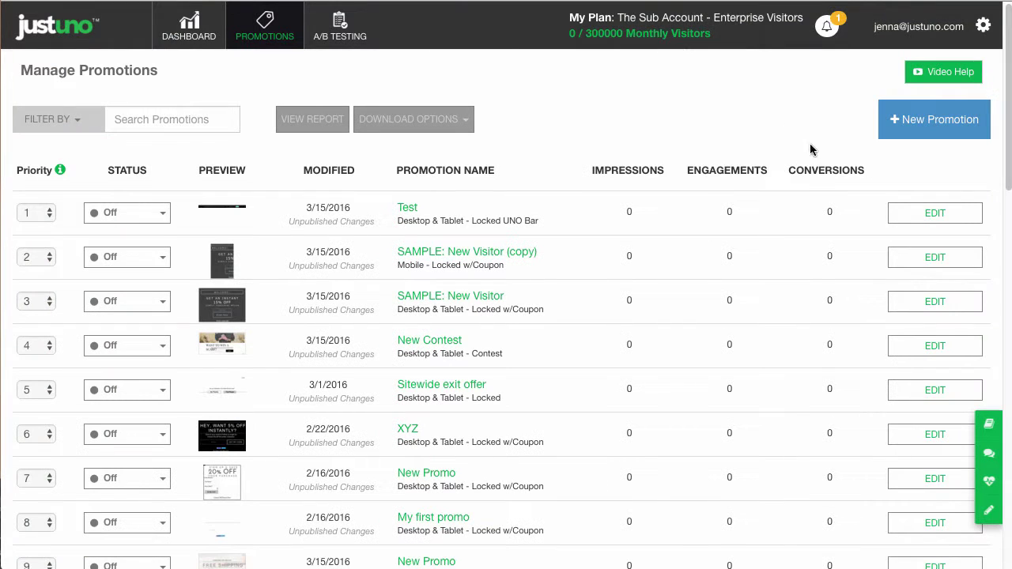
Start a custom Locked promotion and enter the name First Promotion.
{"action": "left_click", "coordinate": [967, 129]}
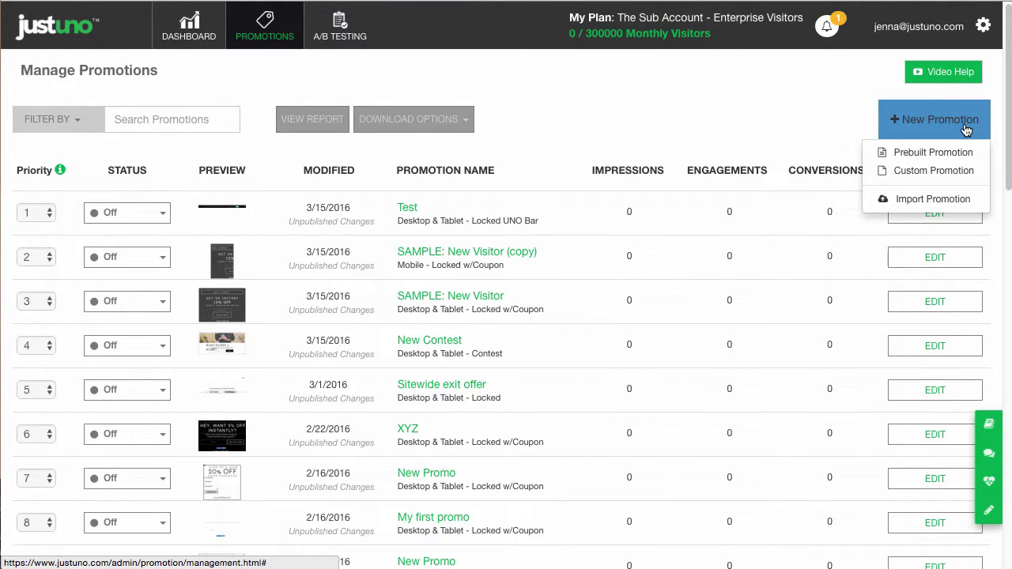
{"action": "left_click", "coordinate": [938, 172]}
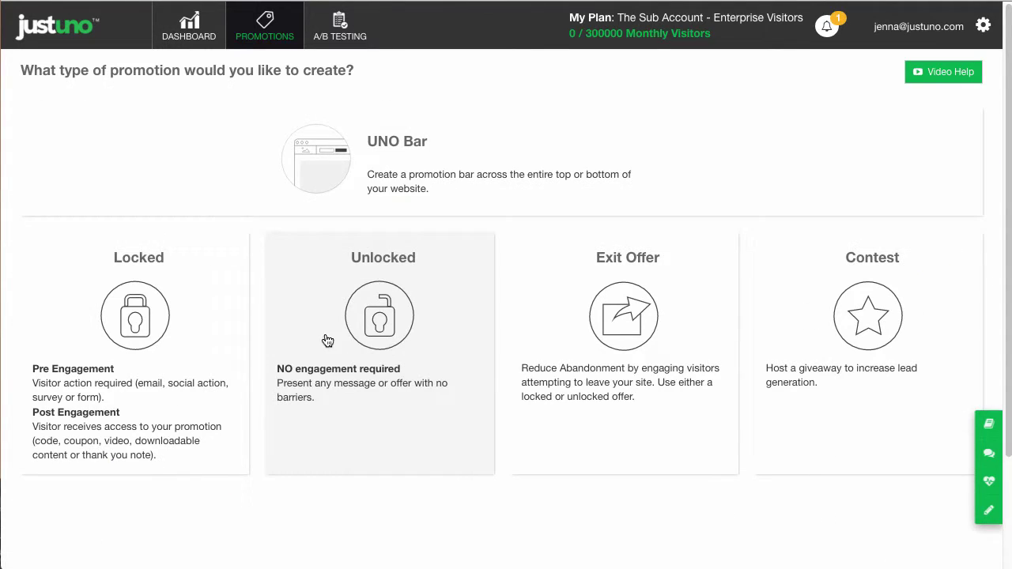
{"action": "left_click", "coordinate": [173, 317]}
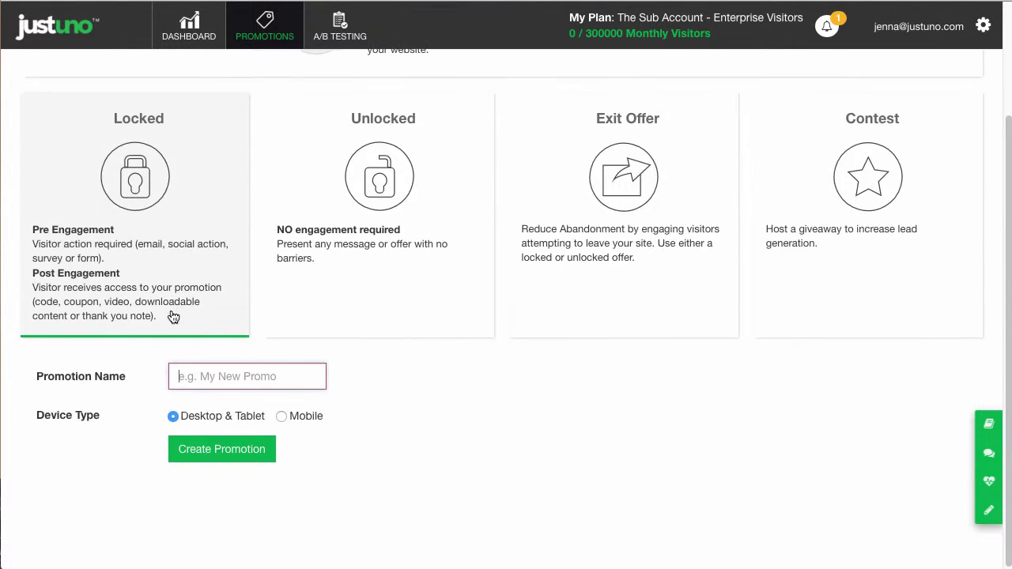
{"action": "type", "text": "Firast Promotion"}
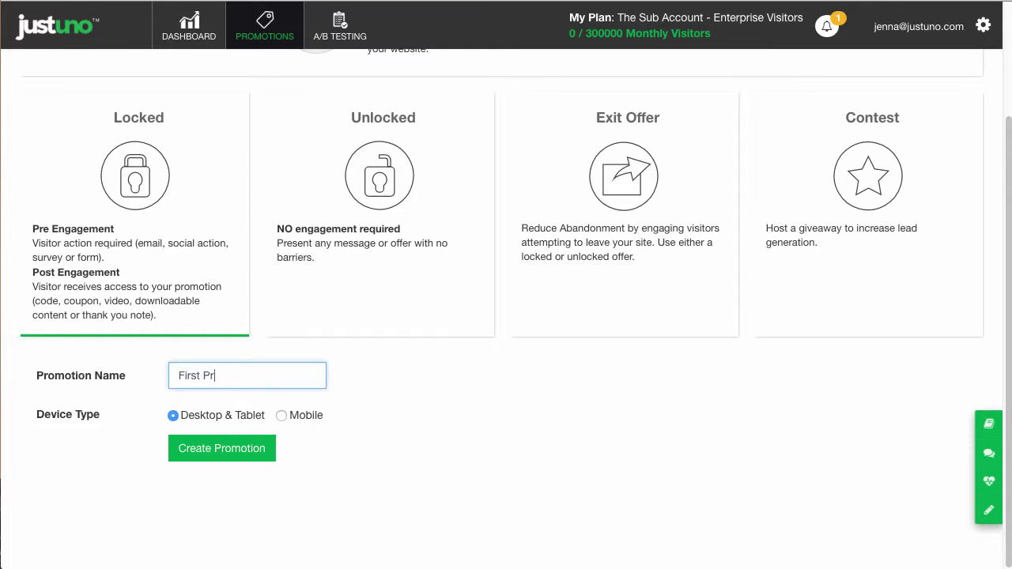
Create the promotion from the Full Background Image template and set the heading font to Allan.
{"action": "left_click", "coordinate": [227, 454]}
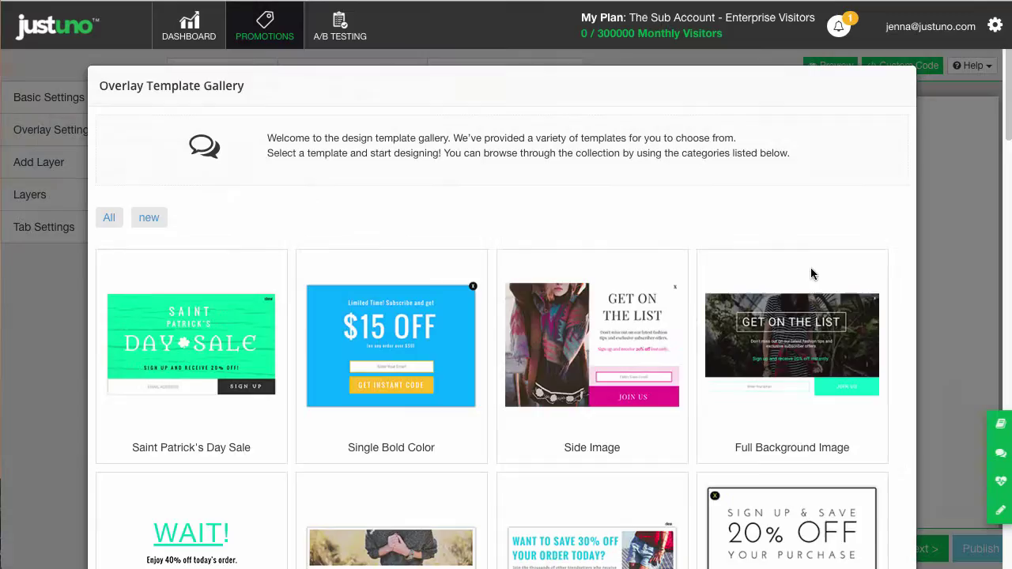
{"action": "scroll", "coordinate": [813, 276], "scroll_direction": "down", "scroll_amount": 2}
{"action": "left_click", "coordinate": [813, 276]}
{"action": "left_click", "coordinate": [342, 229]}
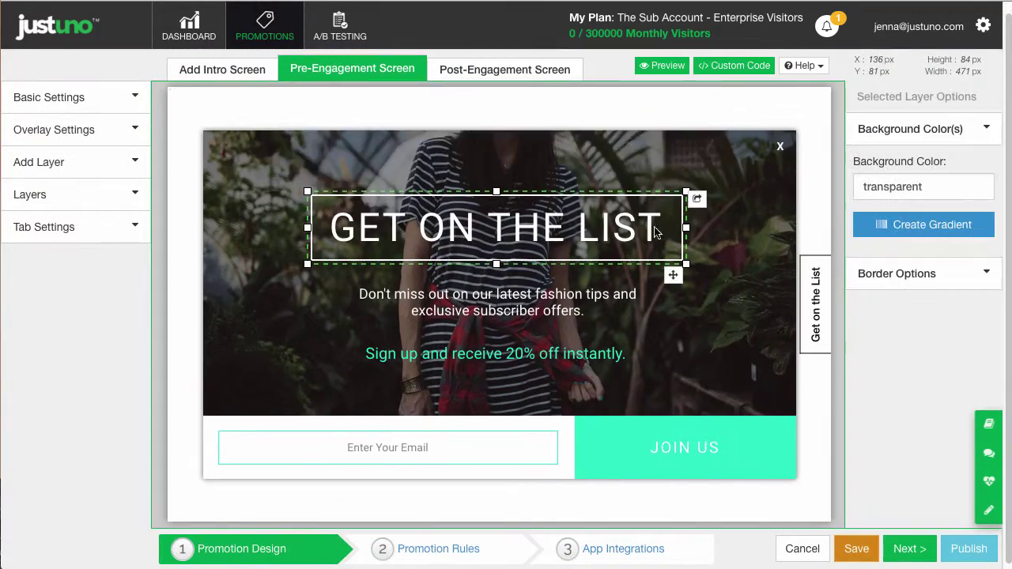
{"action": "double_click", "coordinate": [342, 230]}
{"action": "left_click", "coordinate": [309, 162]}
{"action": "left_click", "coordinate": [317, 301]}
{"action": "scroll", "coordinate": [261, 340], "scroll_direction": "down", "scroll_amount": 3}
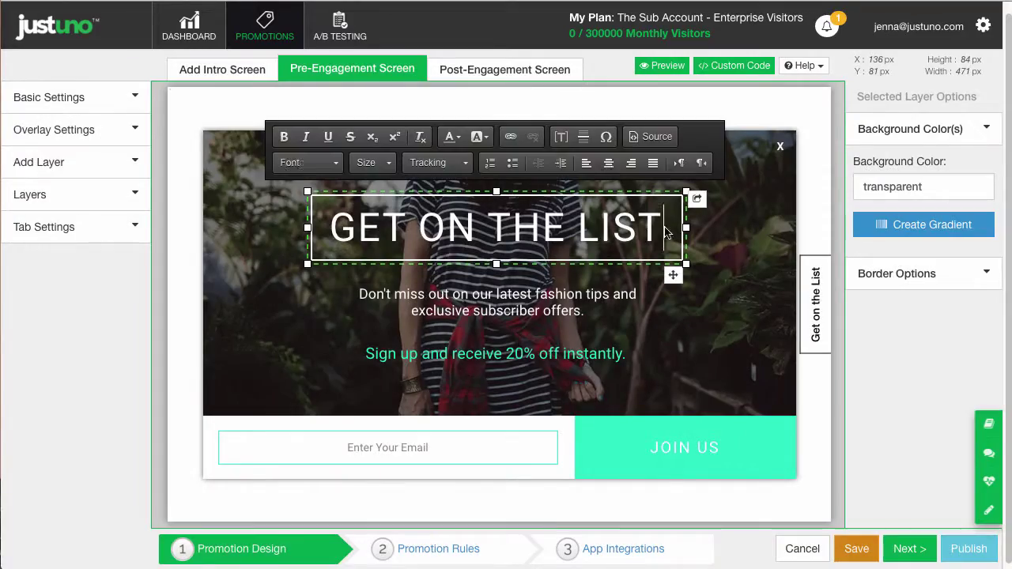
{"action": "key", "text": "ctrl+a"}
{"action": "left_click", "coordinate": [309, 162]}
{"action": "left_click", "coordinate": [305, 216]}
Set the GET ON THE LIST heading to size 36 with wider letter spacing.
{"action": "left_click", "coordinate": [439, 162]}
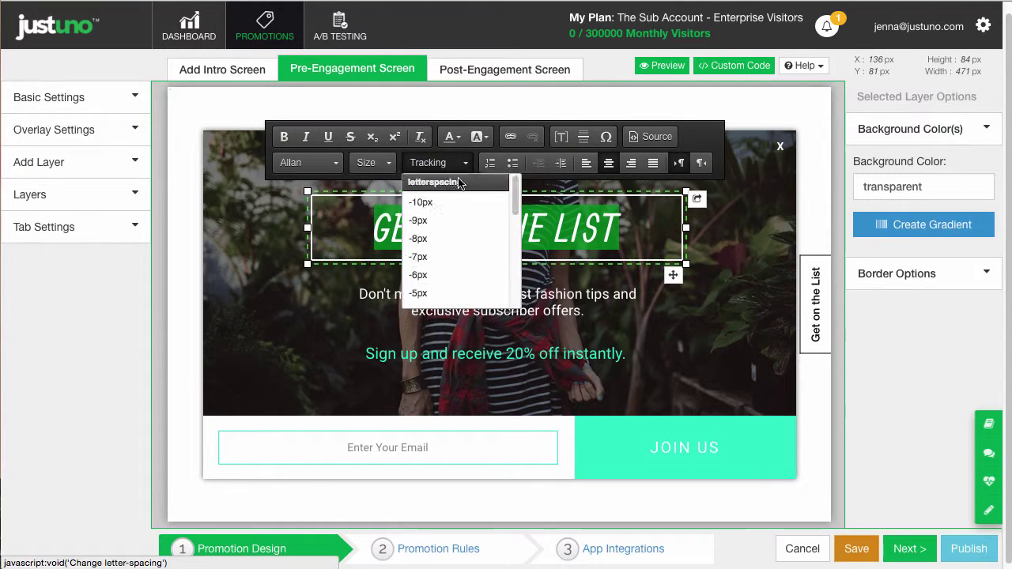
{"action": "left_click", "coordinate": [443, 235]}
{"action": "left_click", "coordinate": [373, 162]}
{"action": "scroll", "coordinate": [391, 237], "scroll_direction": "down", "scroll_amount": 3}
{"action": "left_click", "coordinate": [372, 181]}
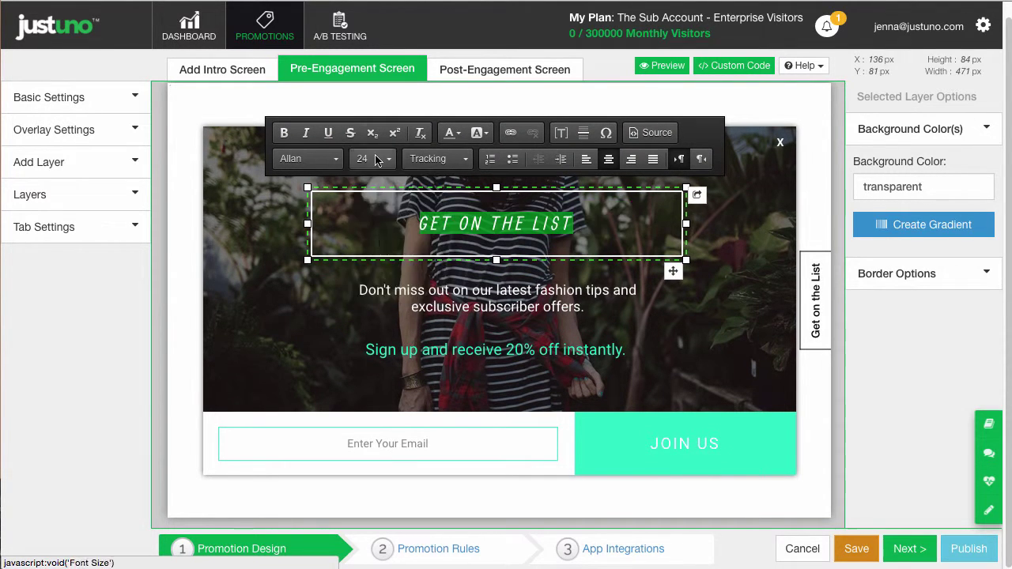
{"action": "left_click", "coordinate": [373, 162]}
{"action": "left_click", "coordinate": [391, 269]}
{"action": "left_click", "coordinate": [439, 158]}
{"action": "left_click", "coordinate": [461, 282]}
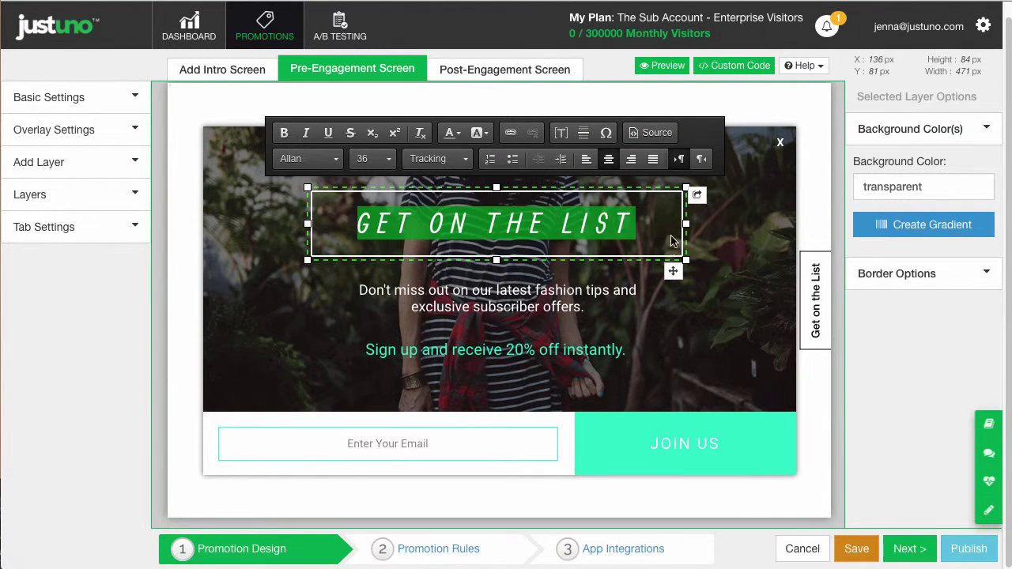
Color the 'Sign up and receive 20% off instantly' line teal #33ffcc.
{"action": "left_click", "coordinate": [594, 308]}
{"action": "left_click_drag", "start_coordinate": [366, 350], "coordinate": [629, 350]}
{"action": "left_click", "coordinate": [496, 222]}
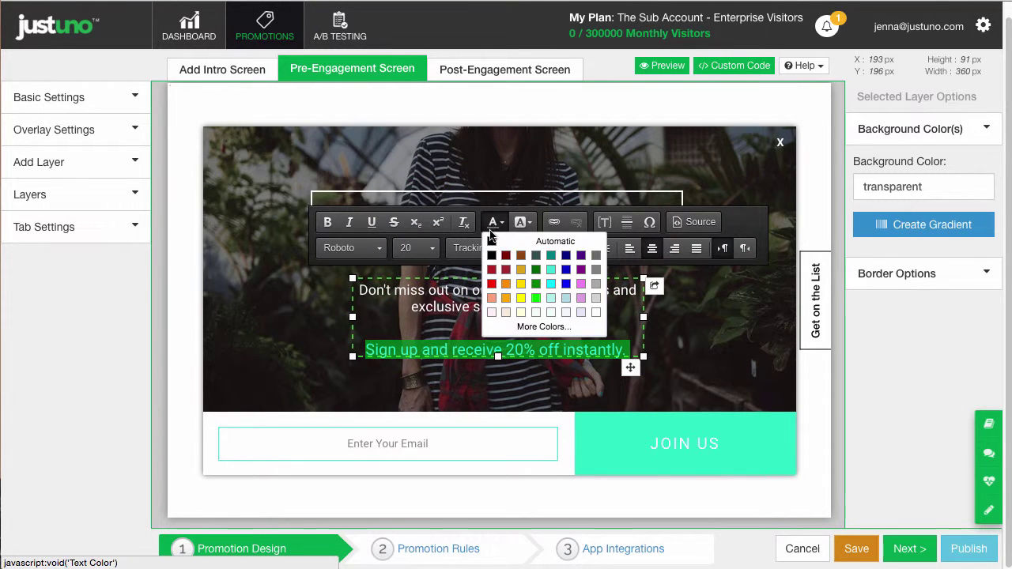
{"action": "left_click", "coordinate": [544, 326]}
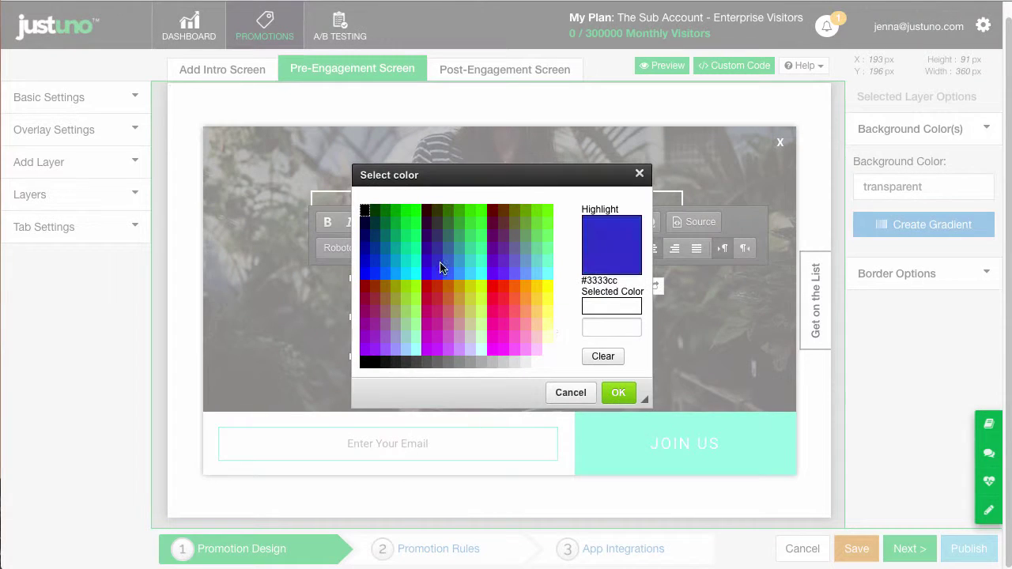
{"action": "left_click", "coordinate": [481, 261]}
{"action": "double_click", "coordinate": [626, 326]}
{"action": "key", "text": "ctrl+c"}
{"action": "left_click", "coordinate": [619, 393]}
Give the JOIN US button a #33ffcc background and make the email placeholder text black.
{"action": "left_click", "coordinate": [764, 445]}
{"action": "left_click_drag", "start_coordinate": [898, 187], "coordinate": [958, 188]}
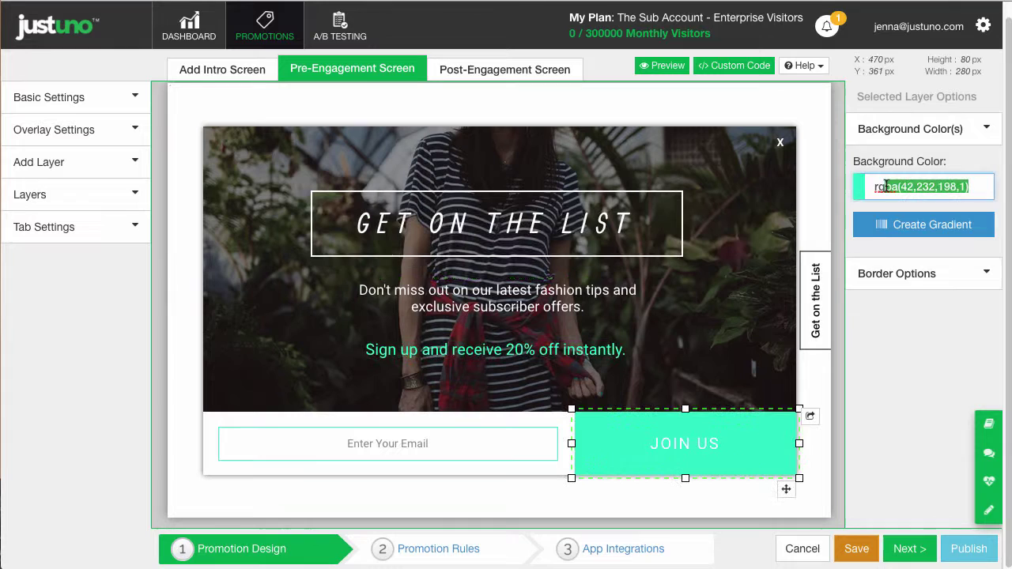
{"action": "key", "text": "ctrl+v"}
{"action": "double_click", "coordinate": [650, 444]}
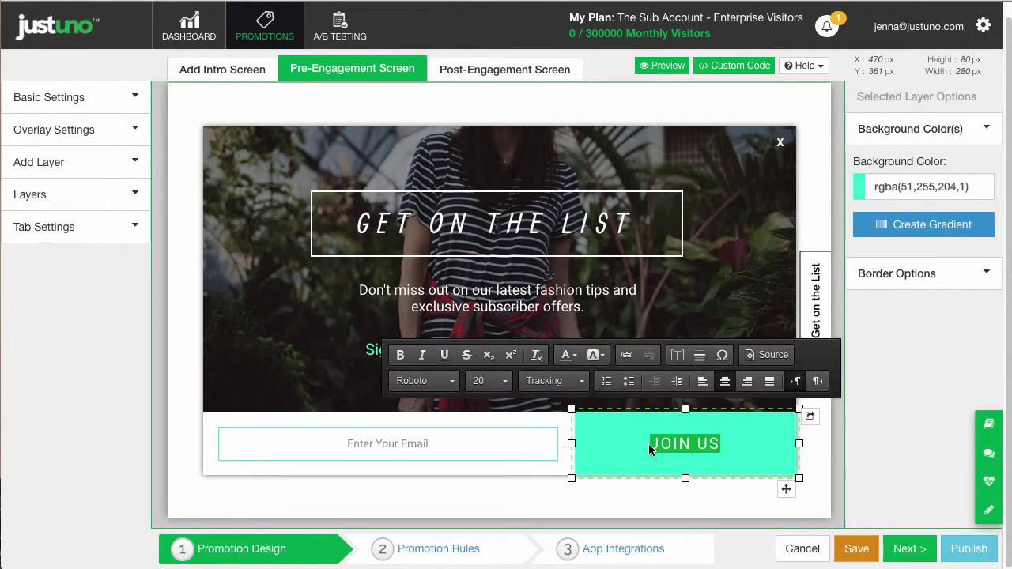
{"action": "left_click", "coordinate": [463, 445]}
{"action": "left_click", "coordinate": [891, 194]}
{"action": "left_click", "coordinate": [926, 369]}
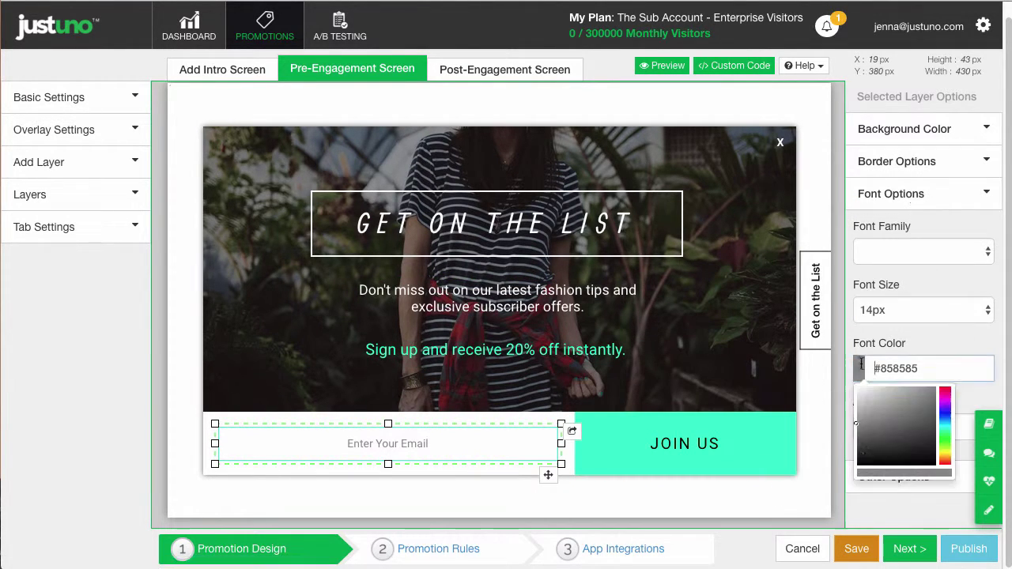
{"action": "left_click", "coordinate": [870, 511]}
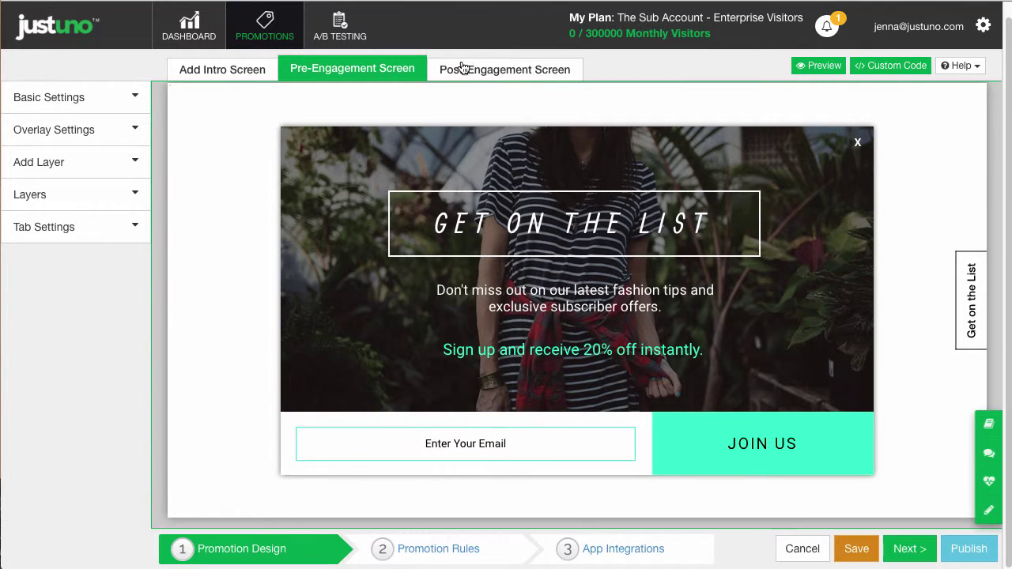
On the thank-you screen, set the coupon layer's multi-use code to FIRSTPROMO and save.
{"action": "left_click", "coordinate": [464, 68]}
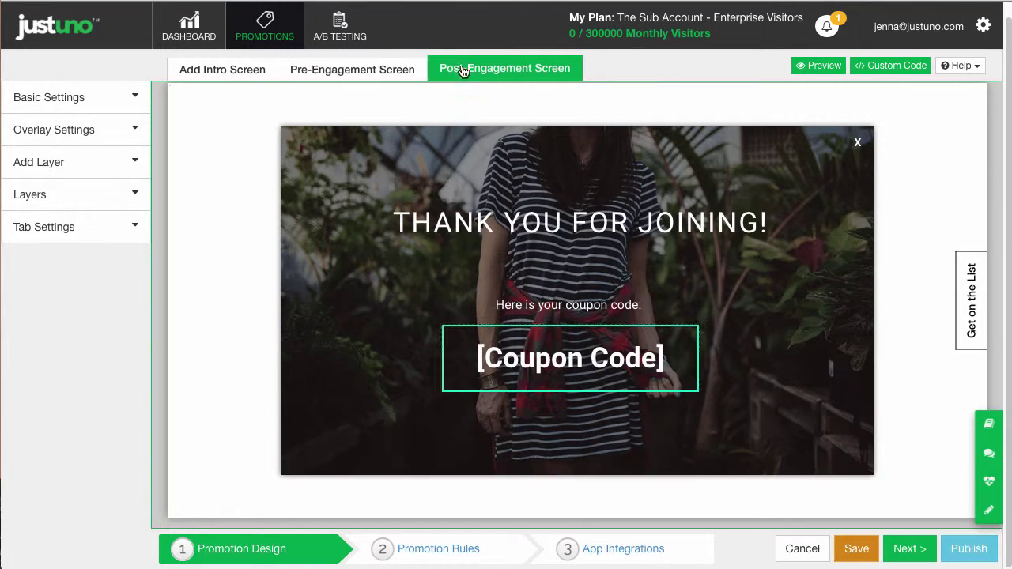
{"action": "double_click", "coordinate": [590, 370]}
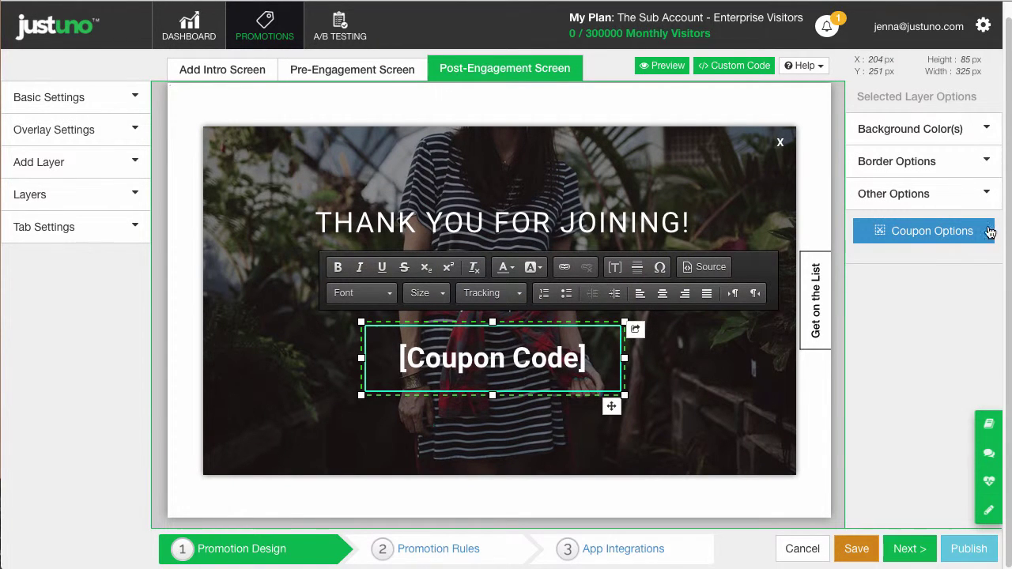
{"action": "left_click", "coordinate": [945, 231]}
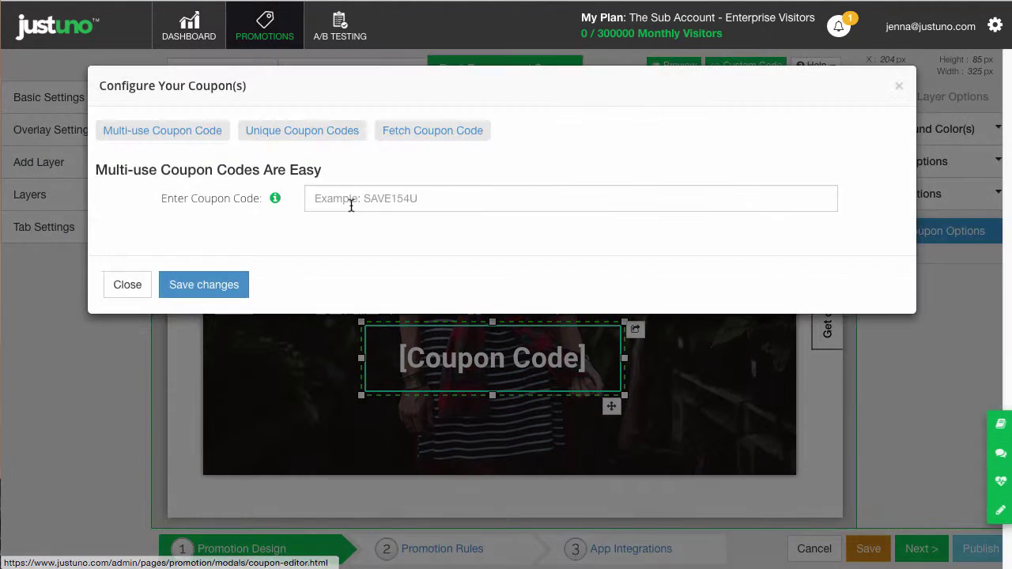
{"action": "left_click", "coordinate": [351, 205]}
{"action": "type", "text": "FIRSTPROMO"}
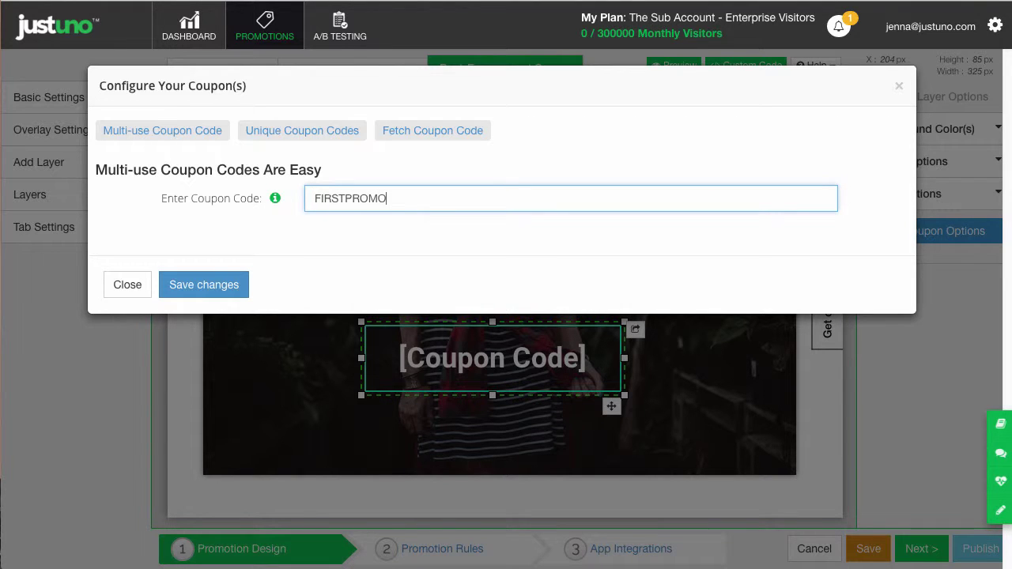
{"action": "left_click", "coordinate": [208, 285]}
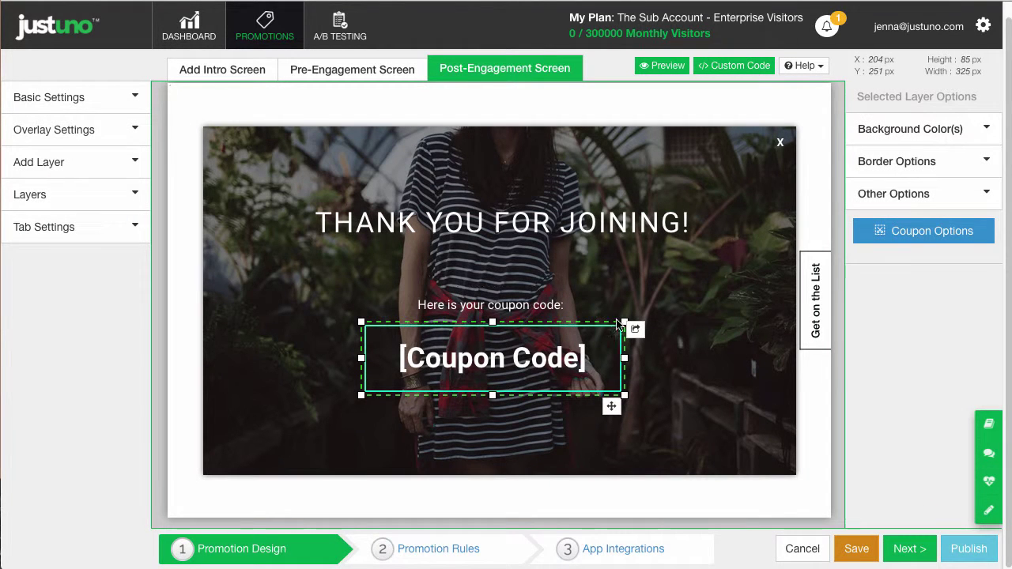
Save the design and add a New Visitor rule with a 10-second delay.
{"action": "left_click", "coordinate": [441, 554]}
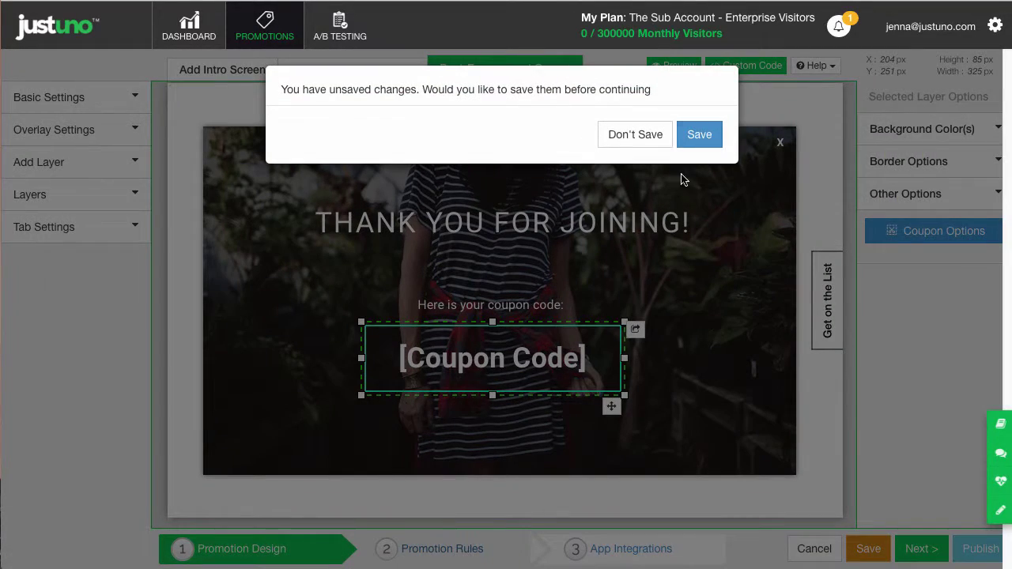
{"action": "left_click", "coordinate": [700, 134]}
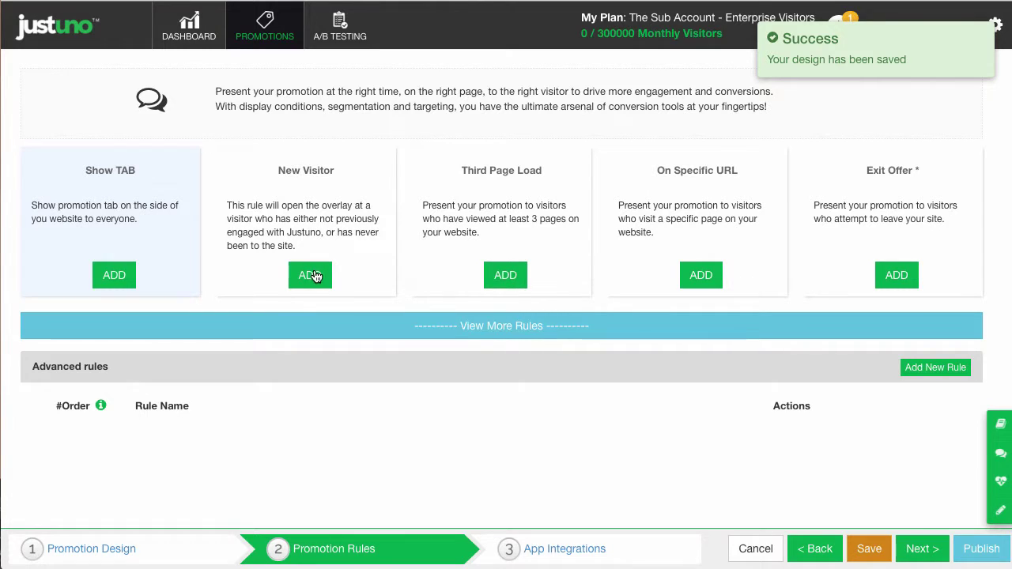
{"action": "left_click", "coordinate": [314, 276]}
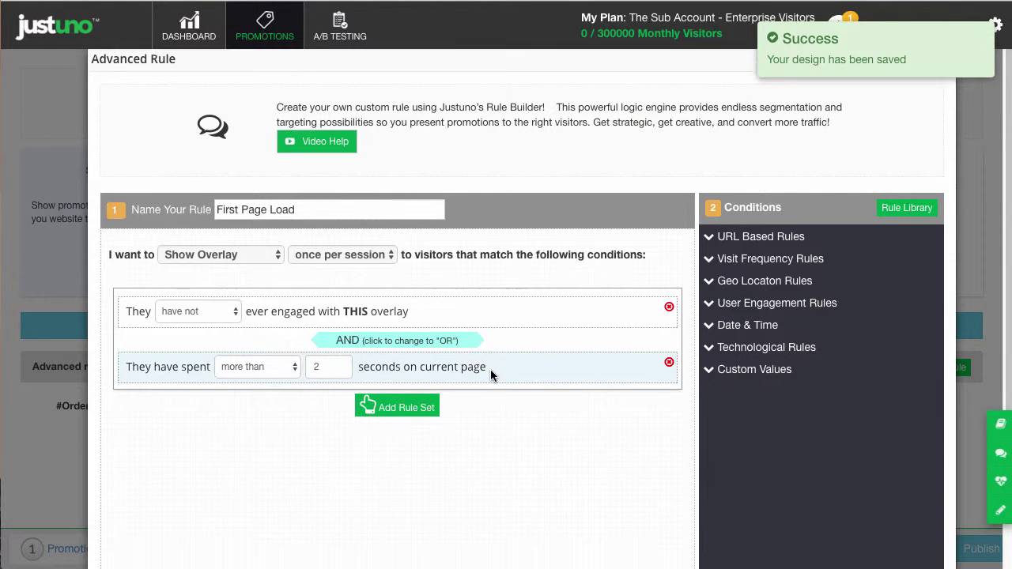
{"action": "scroll", "coordinate": [490, 369], "scroll_direction": "down", "scroll_amount": 2}
{"action": "left_click_drag", "start_coordinate": [330, 291], "coordinate": [290, 292]}
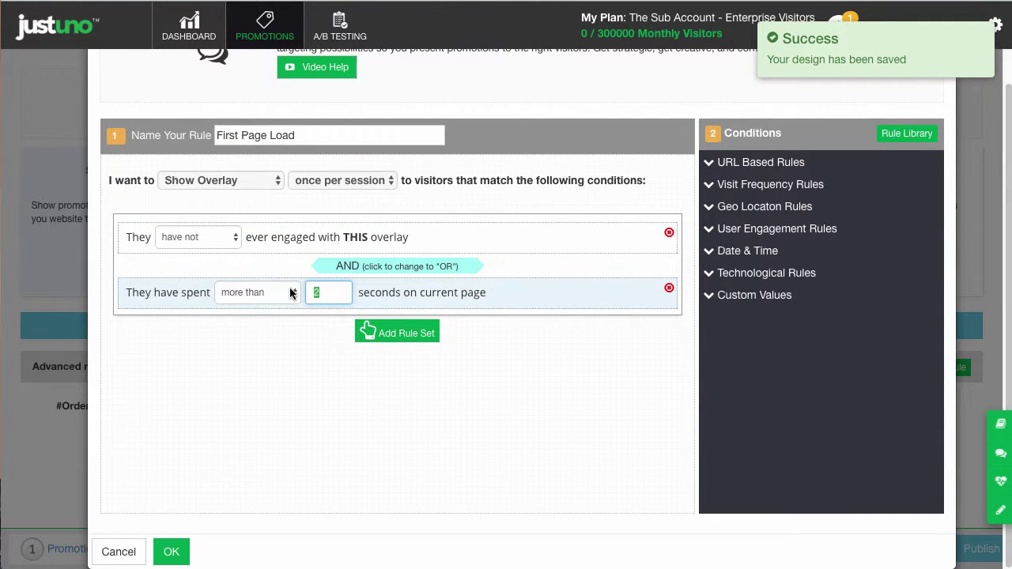
{"action": "type", "text": "10"}
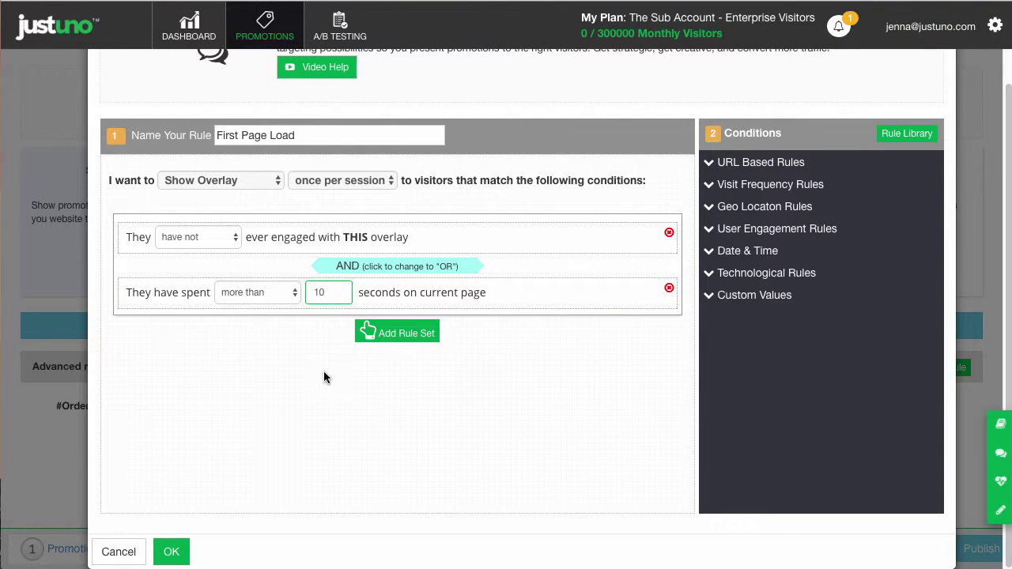
{"action": "left_click", "coordinate": [172, 553]}
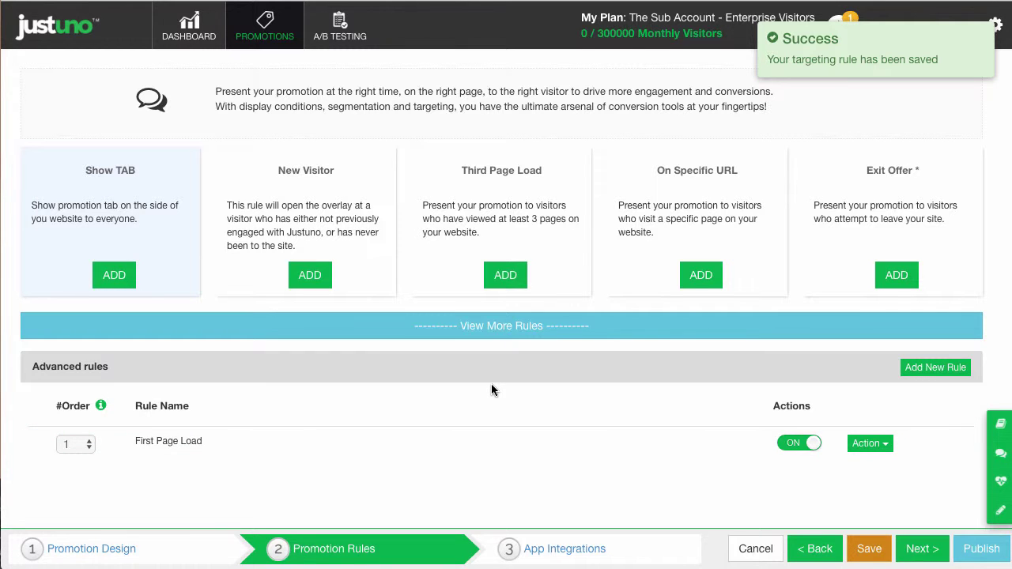
Go to App Integrations and close the MailChimp settings without connecting.
{"action": "left_click", "coordinate": [922, 548]}
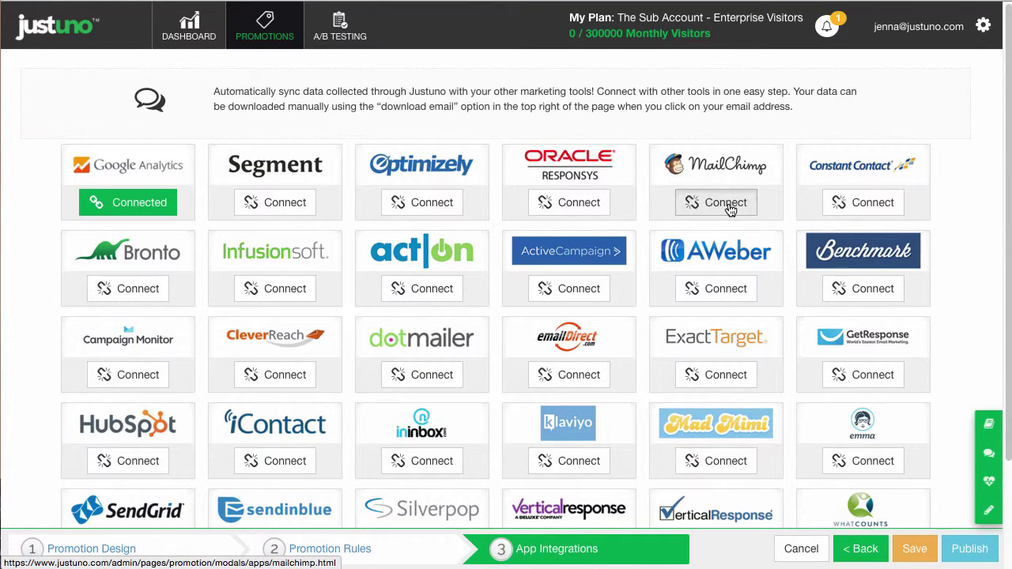
{"action": "left_click", "coordinate": [727, 203]}
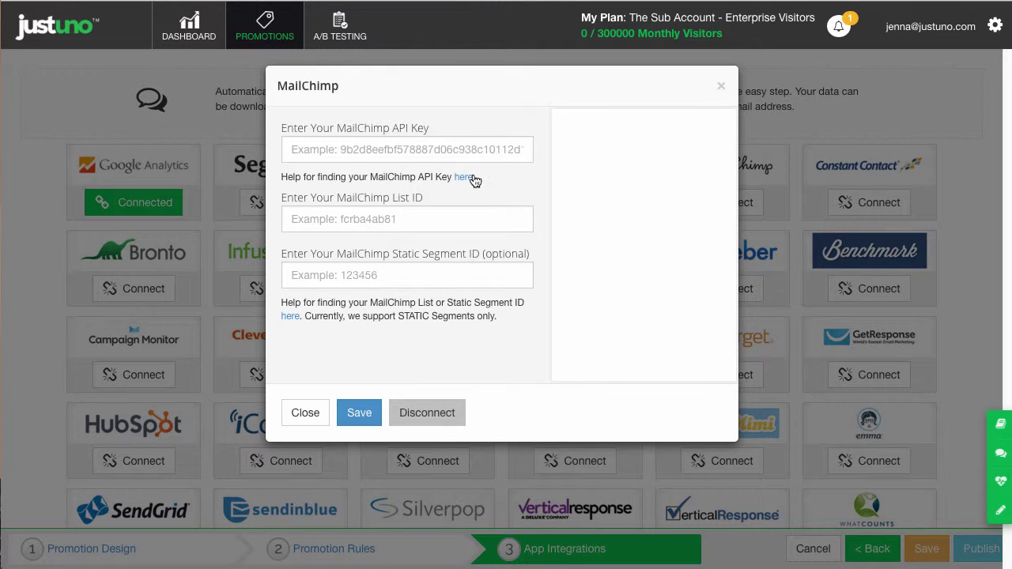
{"action": "left_click", "coordinate": [324, 415]}
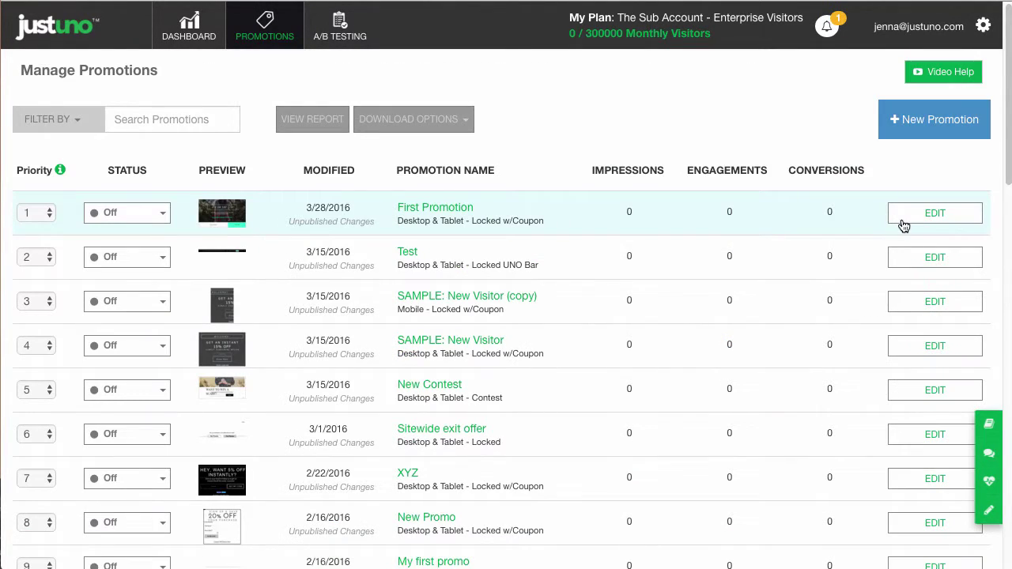
Duplicate First Promotion as a Mobile promotion and open First Promotion (copy) in the design editor.
{"action": "left_click", "coordinate": [903, 222]}
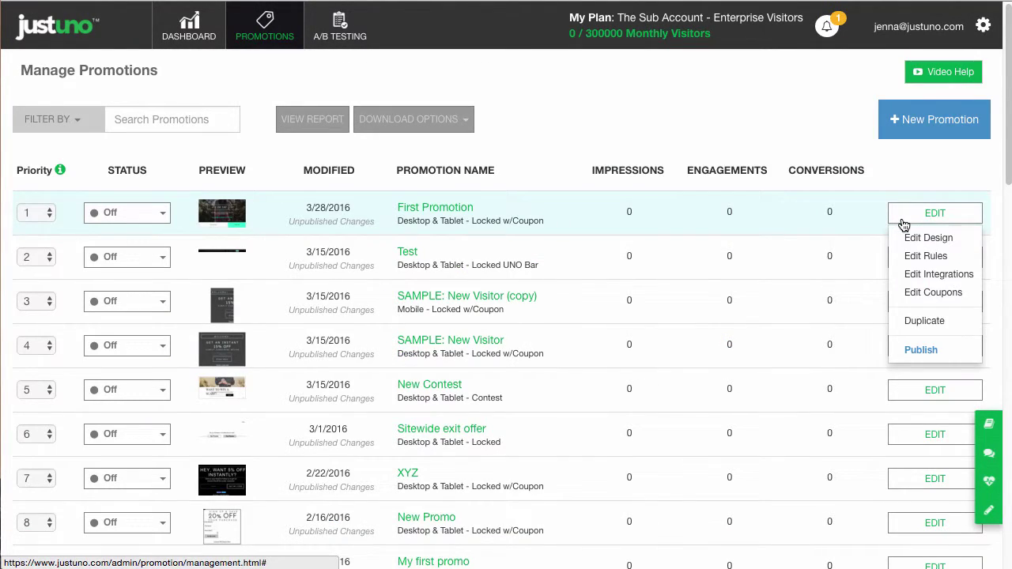
{"action": "left_click", "coordinate": [925, 323]}
{"action": "left_click", "coordinate": [438, 227]}
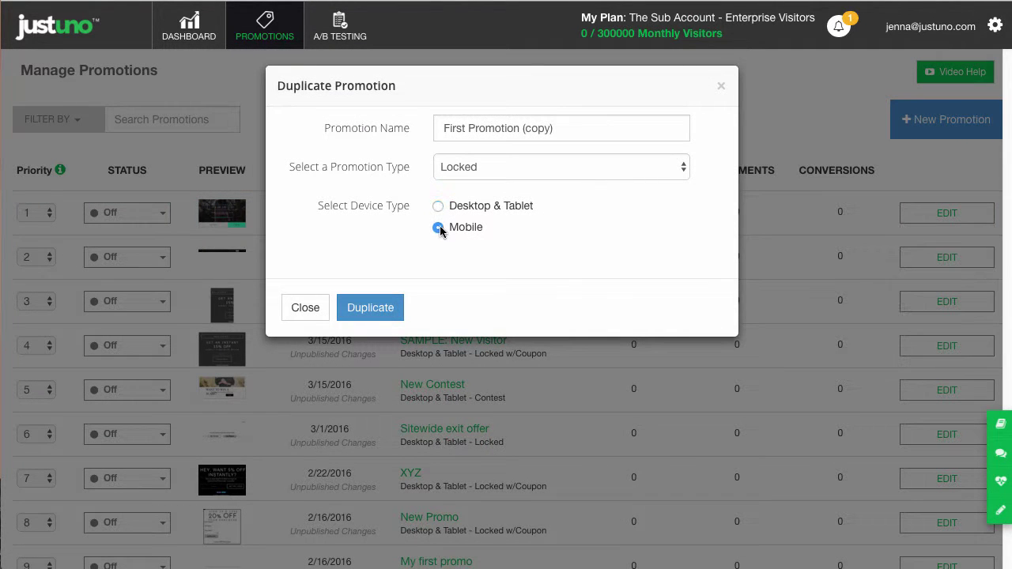
{"action": "left_click", "coordinate": [360, 310]}
{"action": "left_click", "coordinate": [905, 215]}
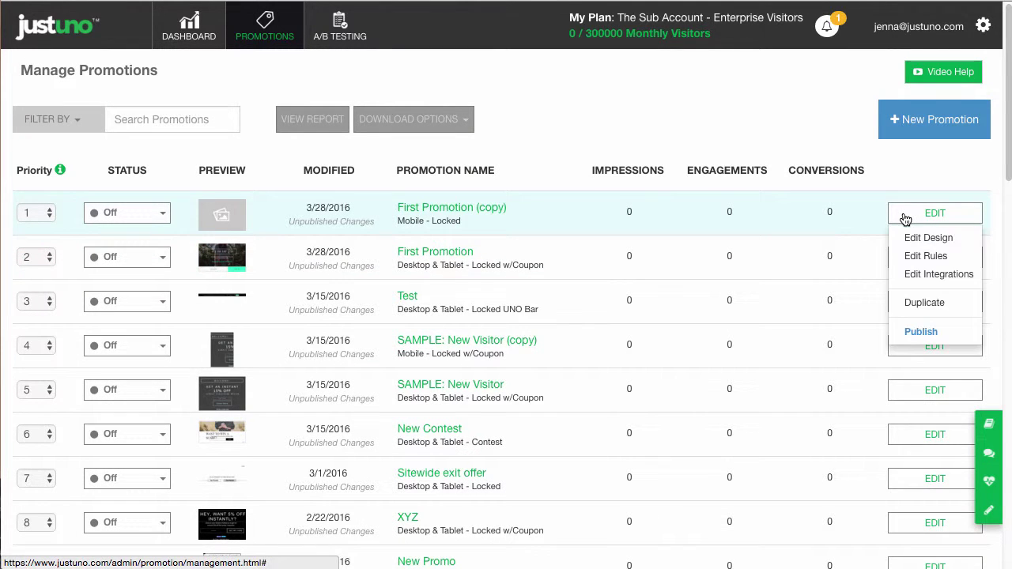
{"action": "left_click", "coordinate": [909, 235]}
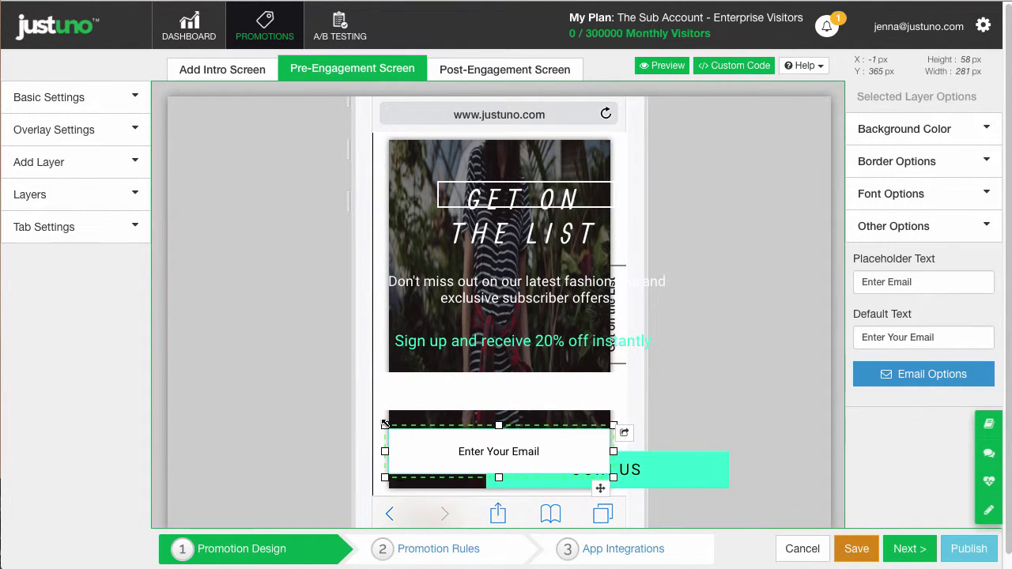
Delete the empty layer, refit the paragraph and GET ON THE LIST title, and save the mobile design.
{"action": "key", "text": "Delete"}
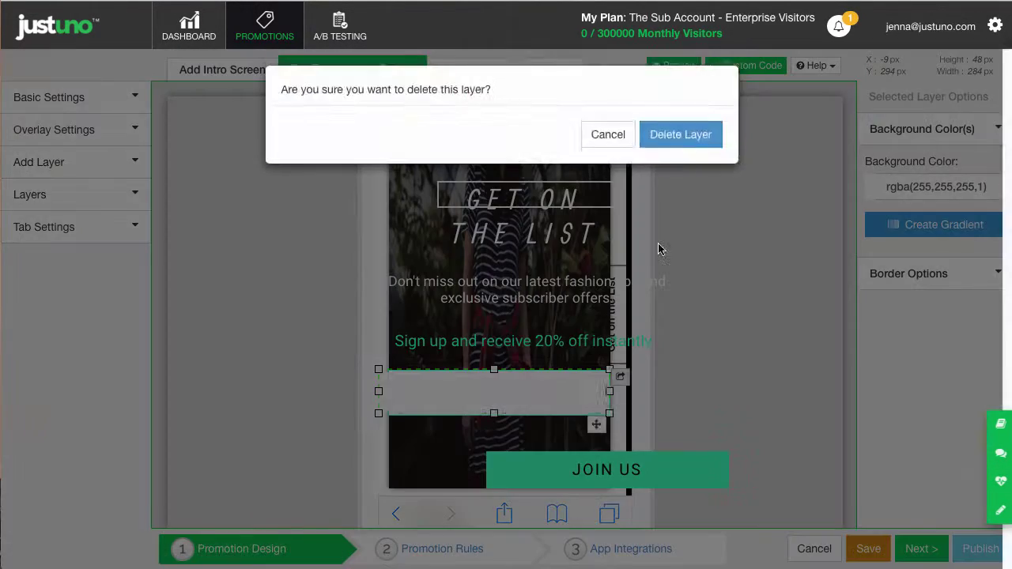
{"action": "key", "text": "Return"}
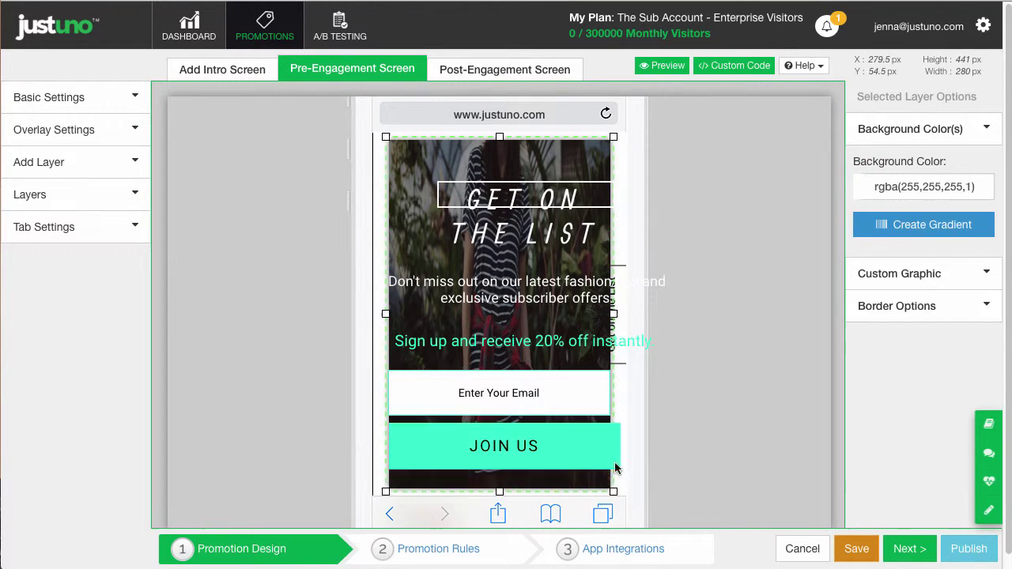
{"action": "left_click", "coordinate": [625, 290]}
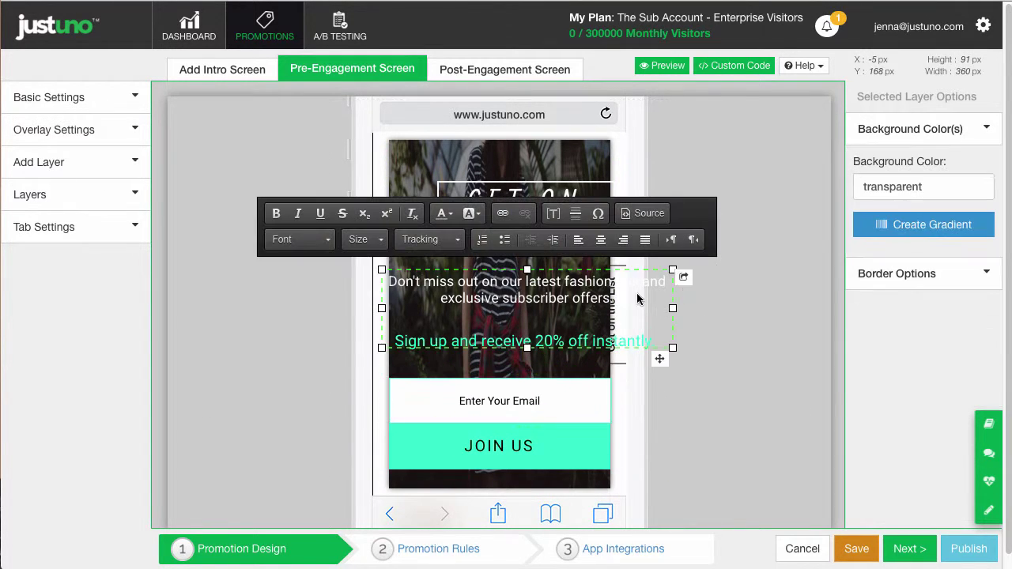
{"action": "left_click", "coordinate": [589, 206]}
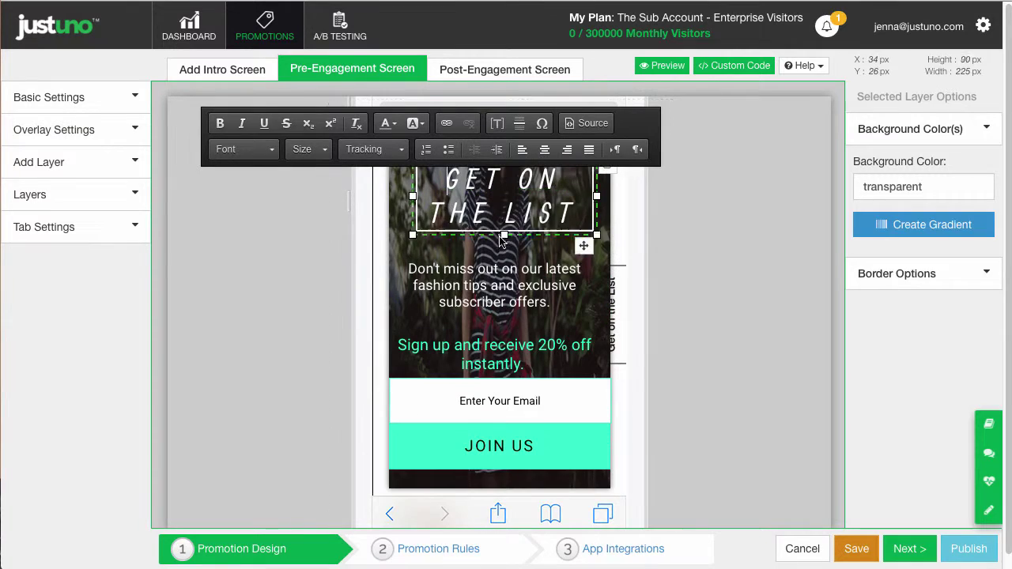
{"action": "left_click", "coordinate": [773, 280]}
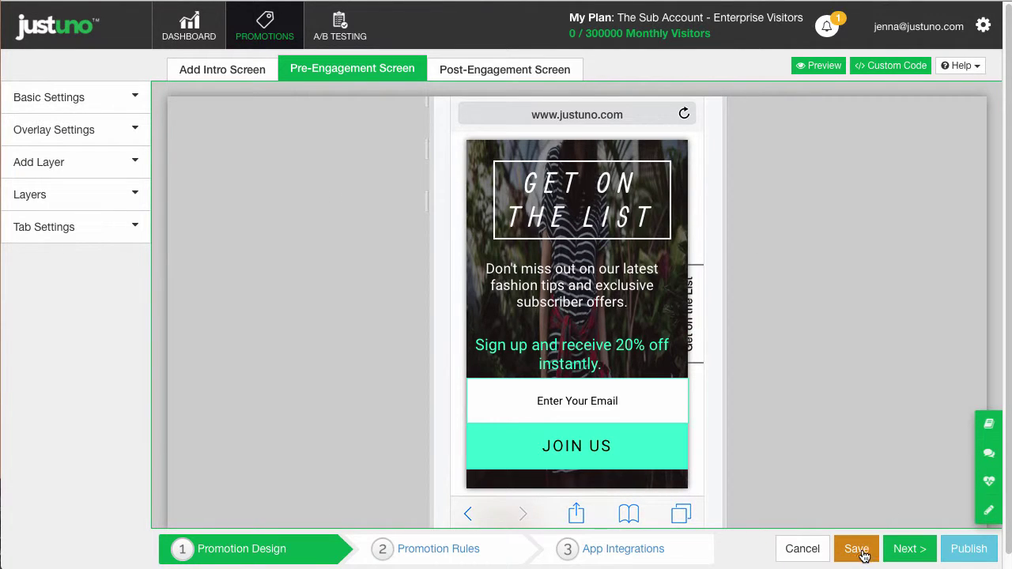
{"action": "left_click", "coordinate": [857, 549]}
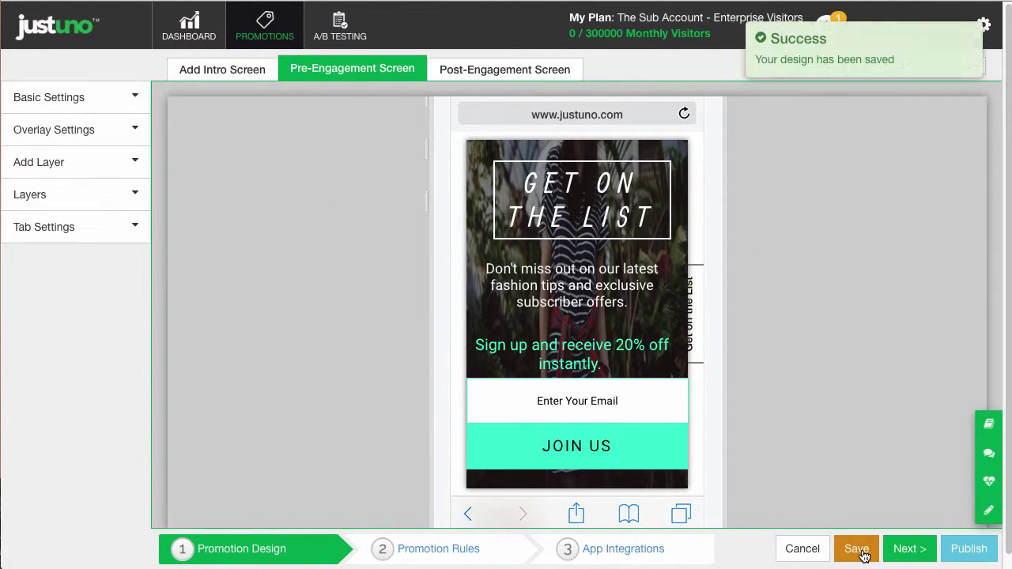
Create a named custom Unlocked promotion using the Would You Like Exit Unlocked template.
{"action": "left_click", "coordinate": [291, 46]}
{"action": "left_click", "coordinate": [956, 128]}
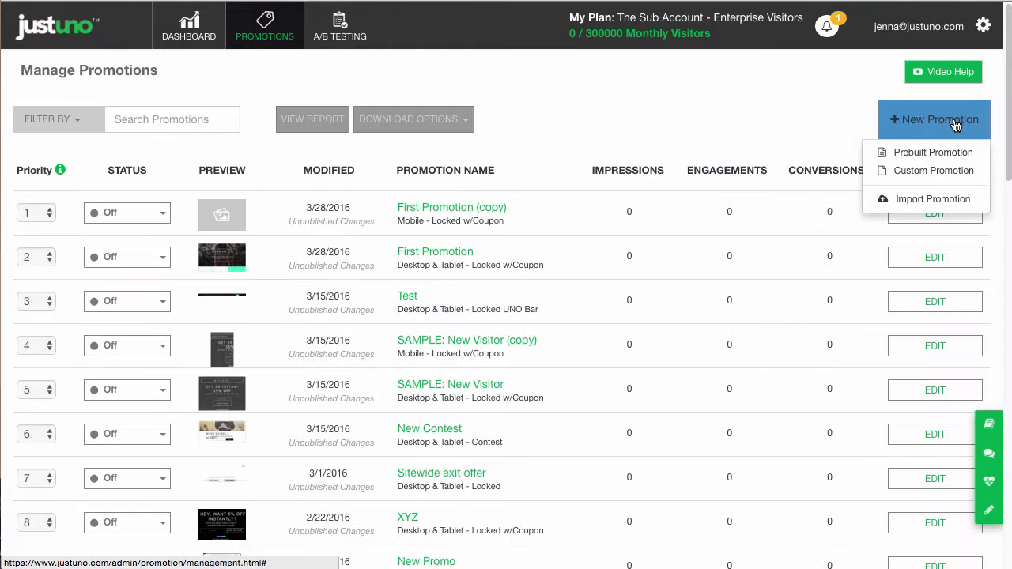
{"action": "left_click", "coordinate": [945, 168]}
{"action": "left_click", "coordinate": [380, 317]}
{"action": "left_click", "coordinate": [266, 376]}
{"action": "type", "text": "Second Promotion"}
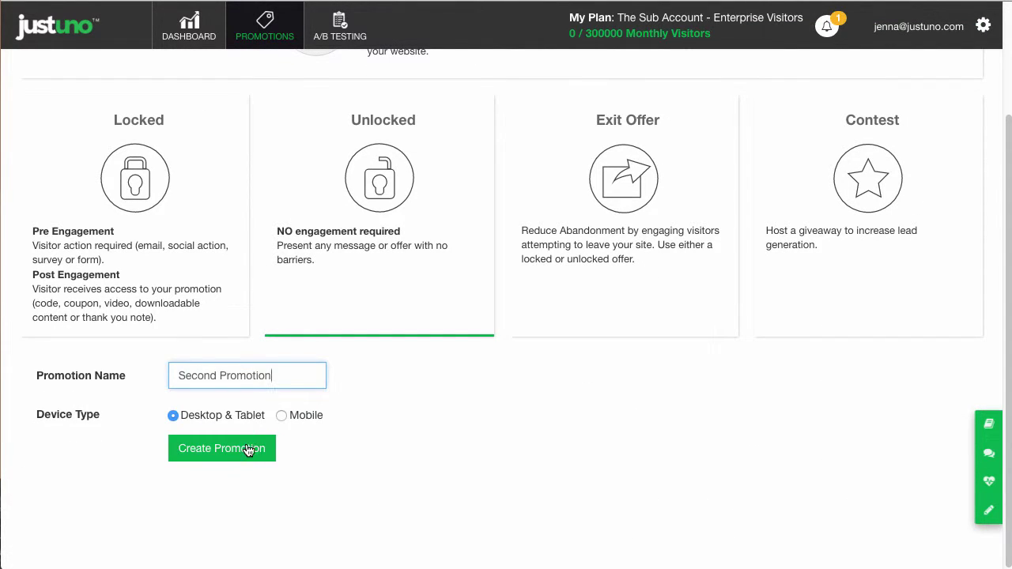
{"action": "left_click", "coordinate": [248, 450]}
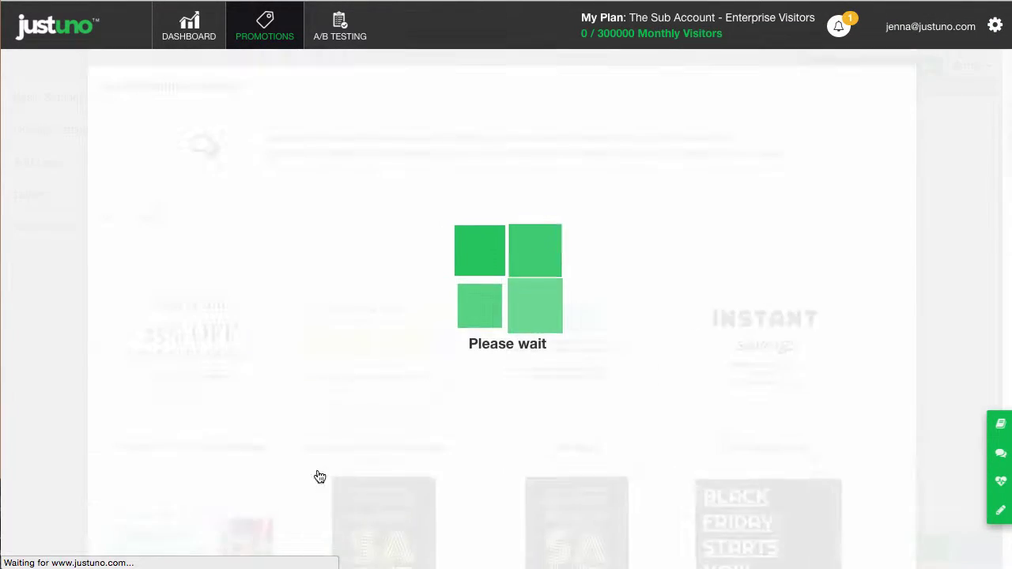
{"action": "scroll", "coordinate": [657, 325], "scroll_direction": "down", "scroll_amount": 3}
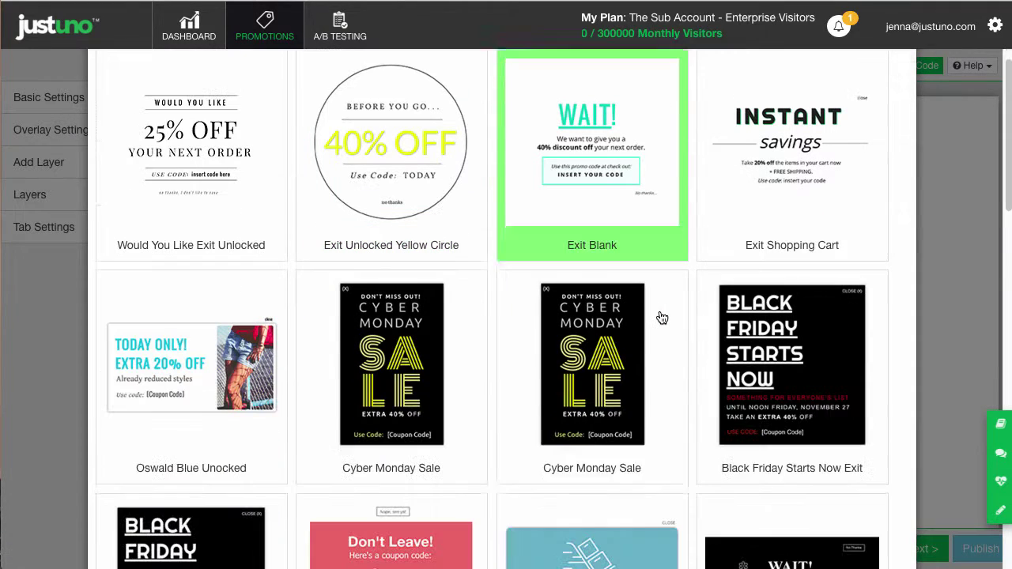
{"action": "left_click", "coordinate": [205, 133]}
Change the headline to 30% OFF and replace WOULD YOU LIKE with 'Wait! Get'.
{"action": "key", "text": "BackSpace"}
{"action": "key", "text": "BackSpace"}
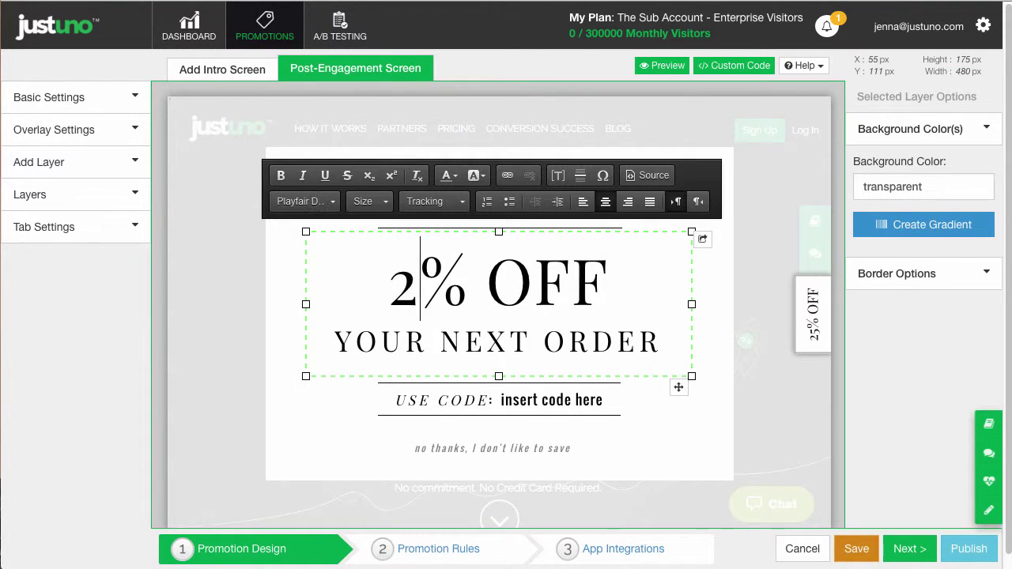
{"action": "type", "text": "30"}
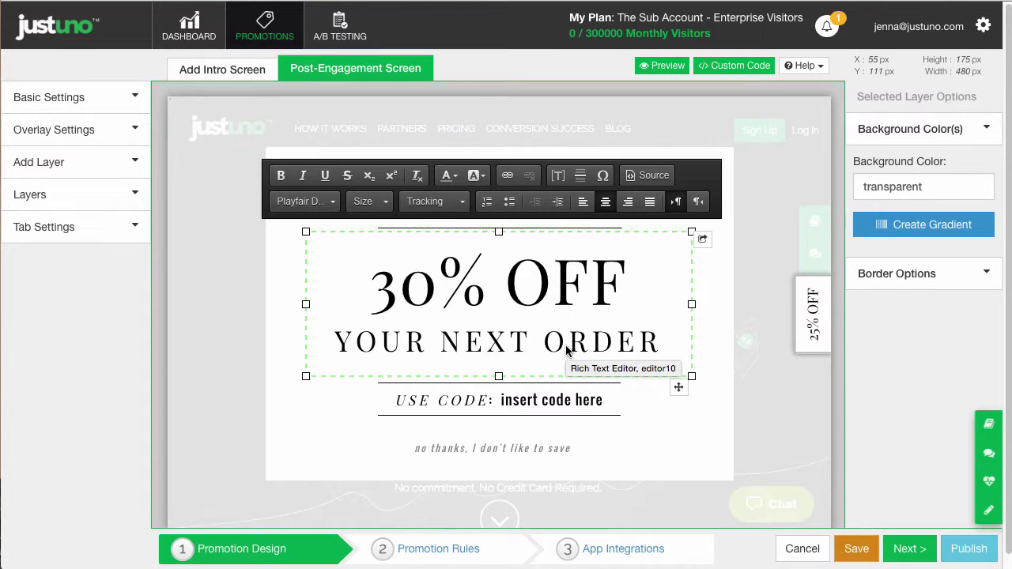
{"action": "left_click", "coordinate": [732, 155]}
{"action": "left_click", "coordinate": [586, 210]}
{"action": "triple_click", "coordinate": [606, 214]}
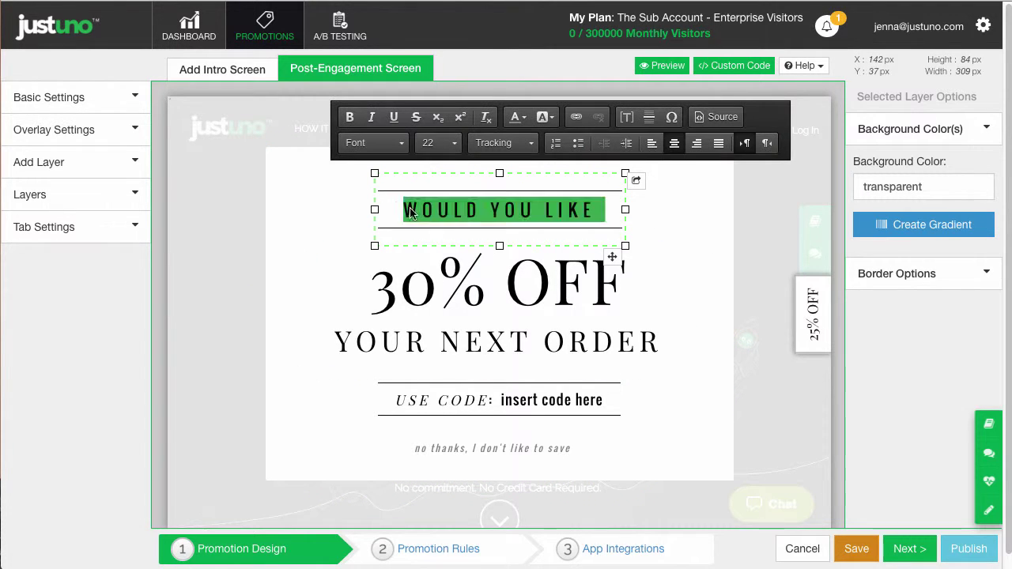
{"action": "type", "text": "Wait! Get"}
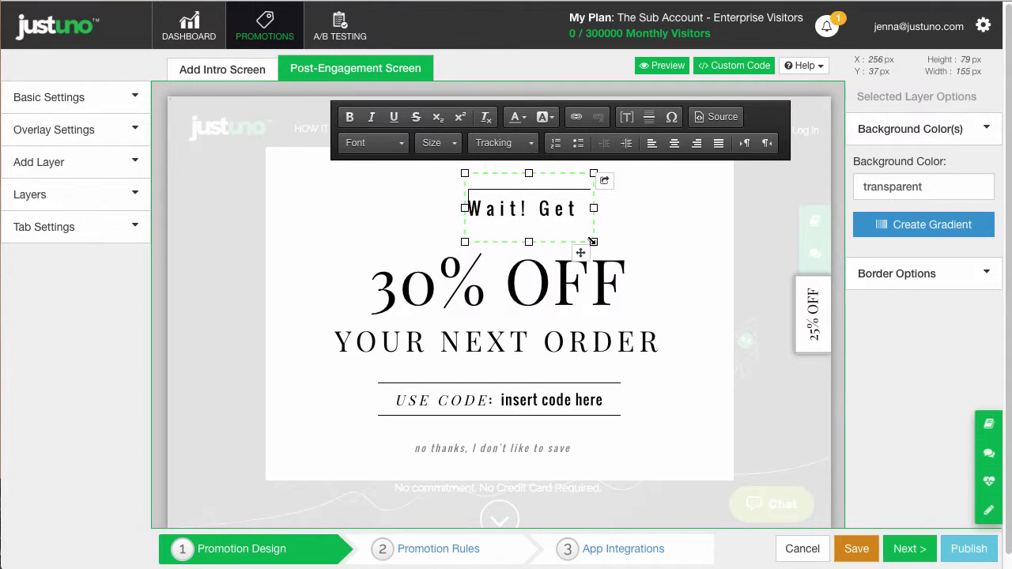
{"action": "left_click", "coordinate": [547, 252]}
{"action": "left_click", "coordinate": [530, 194]}
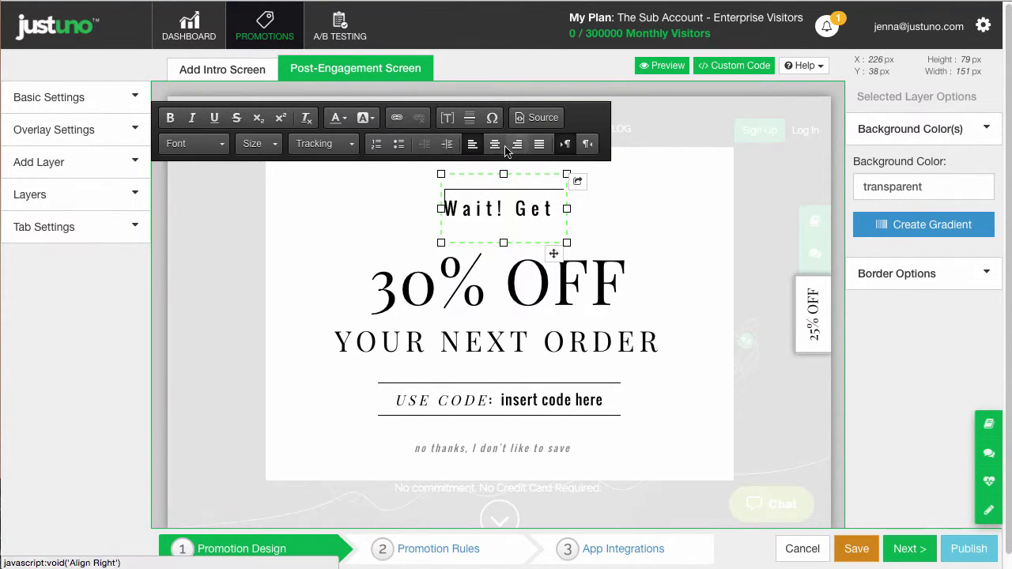
{"action": "left_click_drag", "start_coordinate": [443, 217], "coordinate": [563, 214]}
{"action": "left_click", "coordinate": [633, 245]}
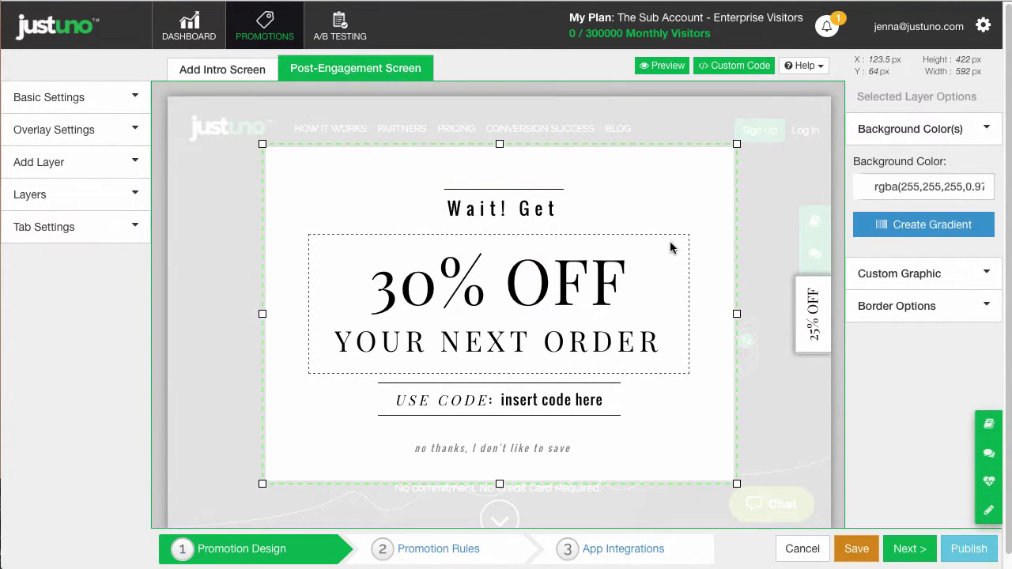
Replace the insert code here placeholder with coupon code cart30 and proceed to Promotion Rules.
{"action": "left_click", "coordinate": [588, 405]}
{"action": "double_click", "coordinate": [589, 404]}
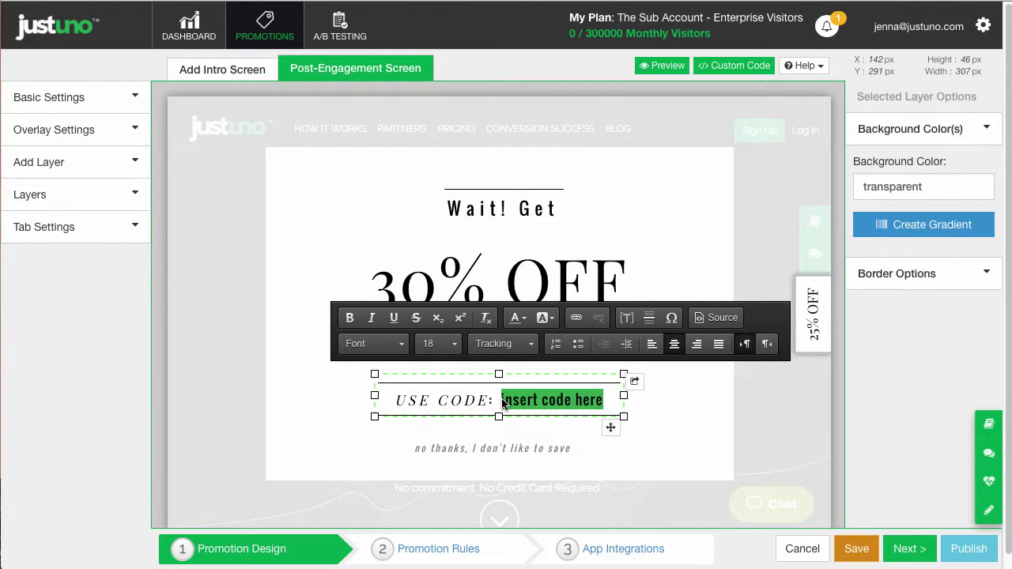
{"action": "type", "text": "cart30"}
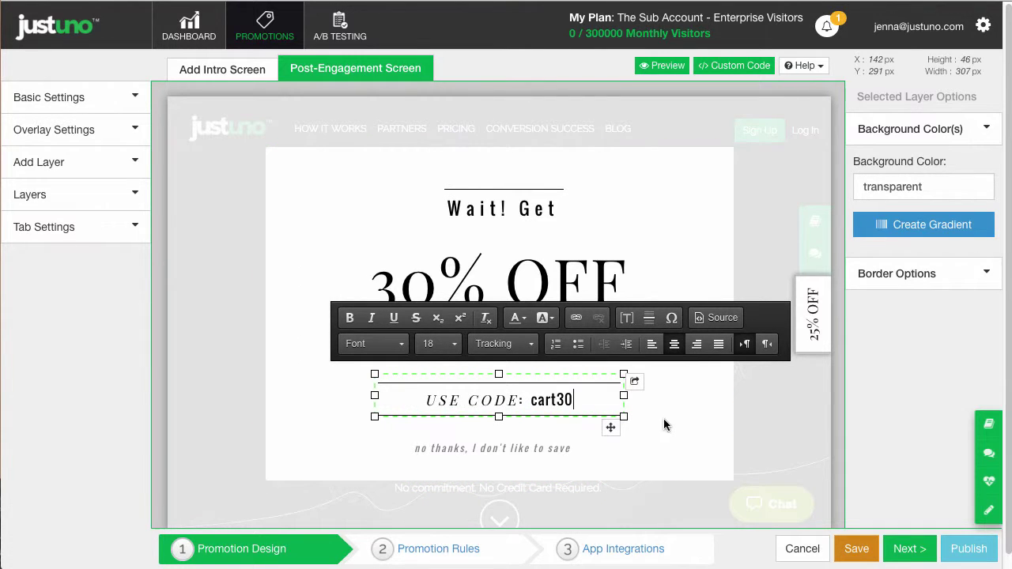
{"action": "left_click", "coordinate": [664, 418]}
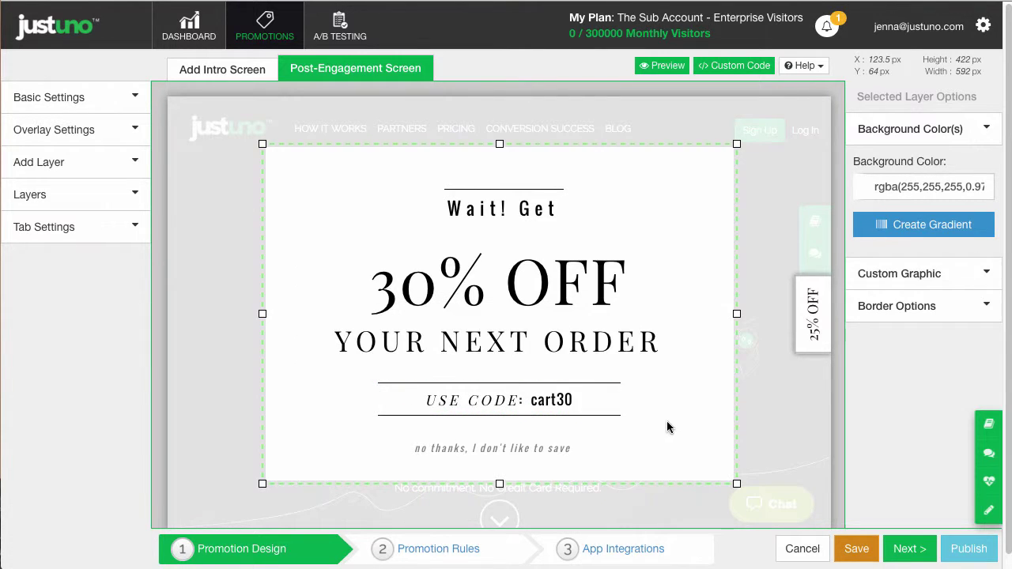
{"action": "left_click", "coordinate": [908, 549]}
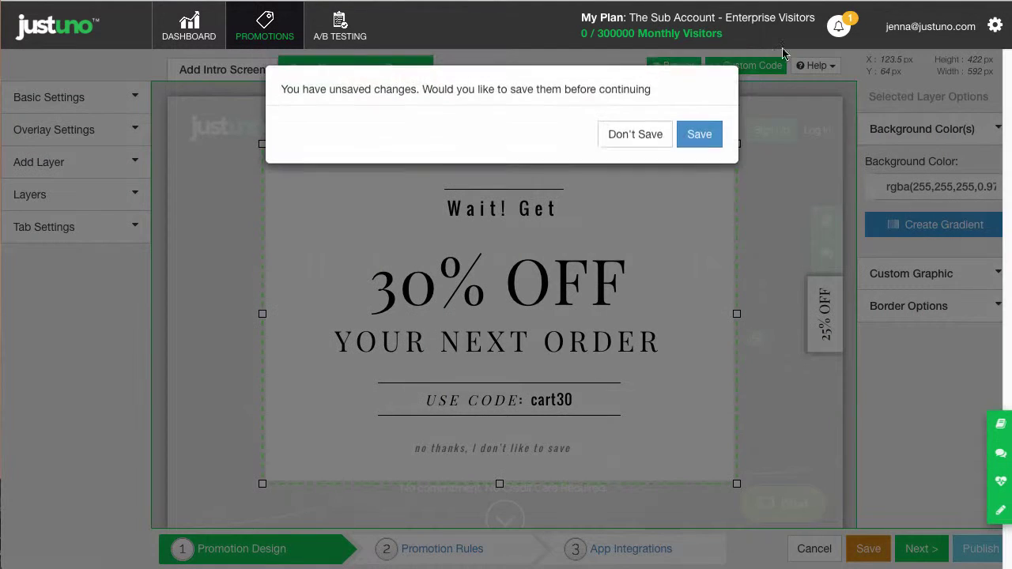
Save the design and add an Exit Offer rule for Current URL contains 'cart'.
{"action": "left_click", "coordinate": [689, 136]}
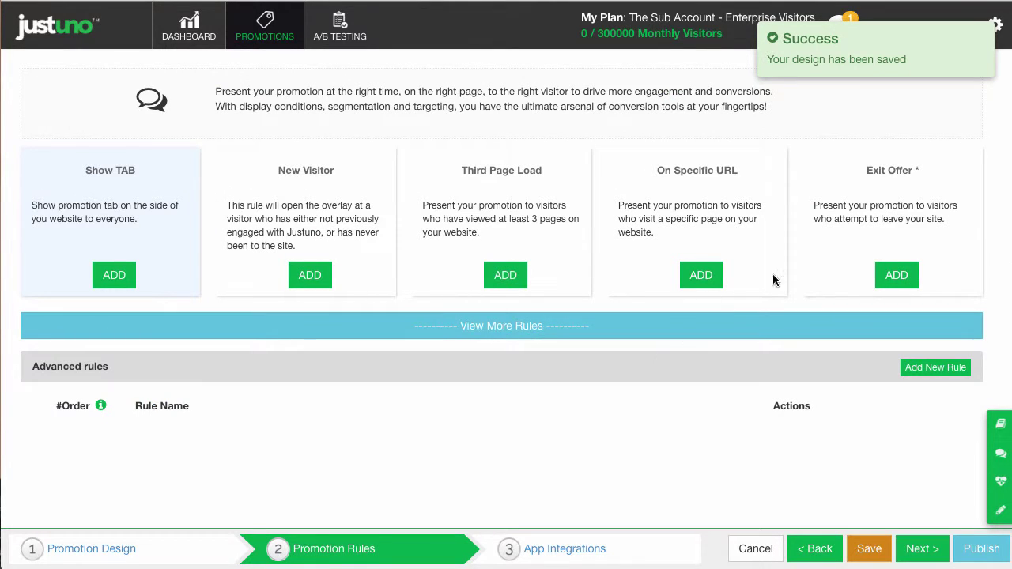
{"action": "left_click", "coordinate": [897, 276]}
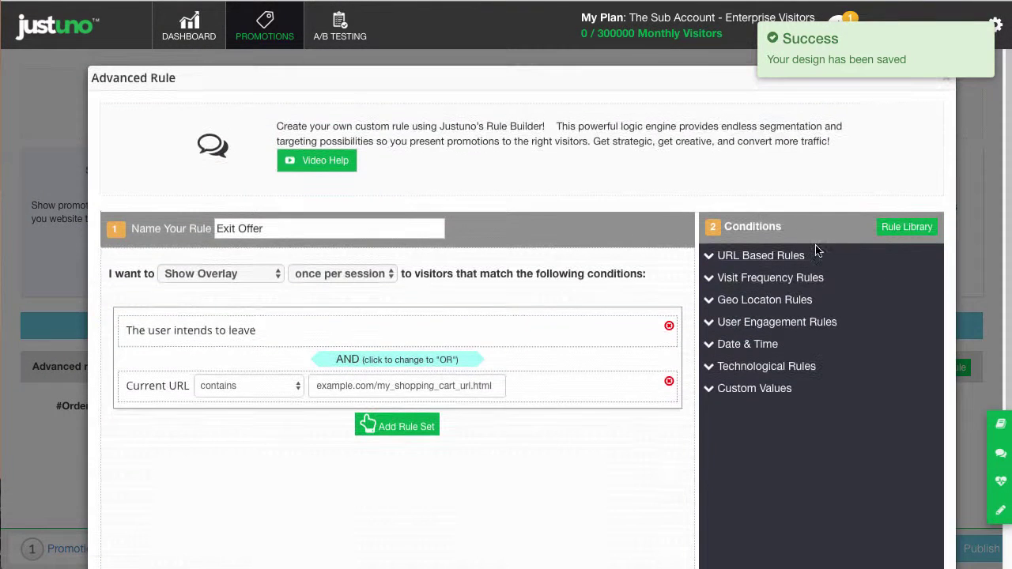
{"action": "triple_click", "coordinate": [428, 387]}
{"action": "type", "text": "cart"}
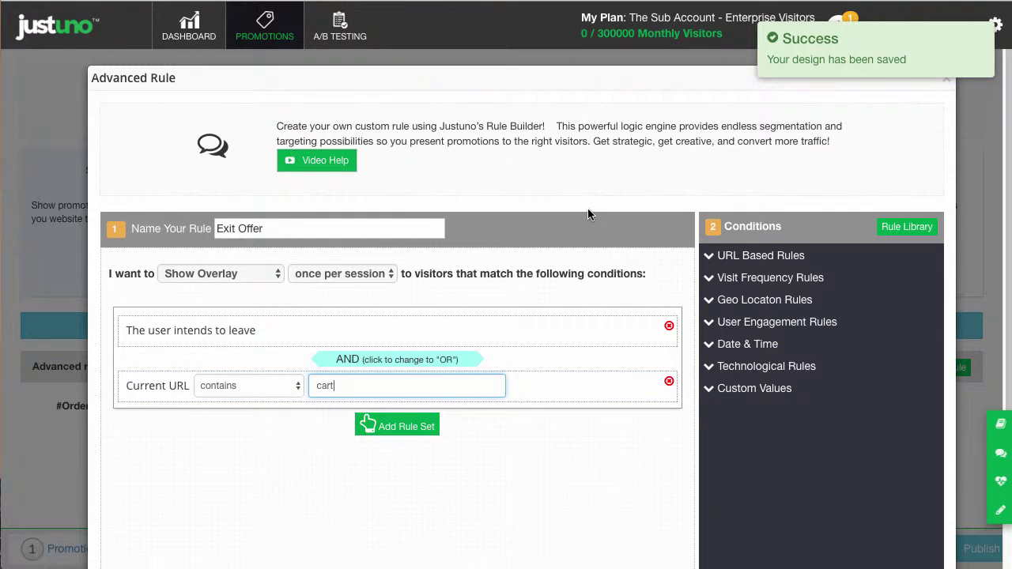
{"action": "scroll", "coordinate": [588, 214], "scroll_direction": "down", "scroll_amount": 2}
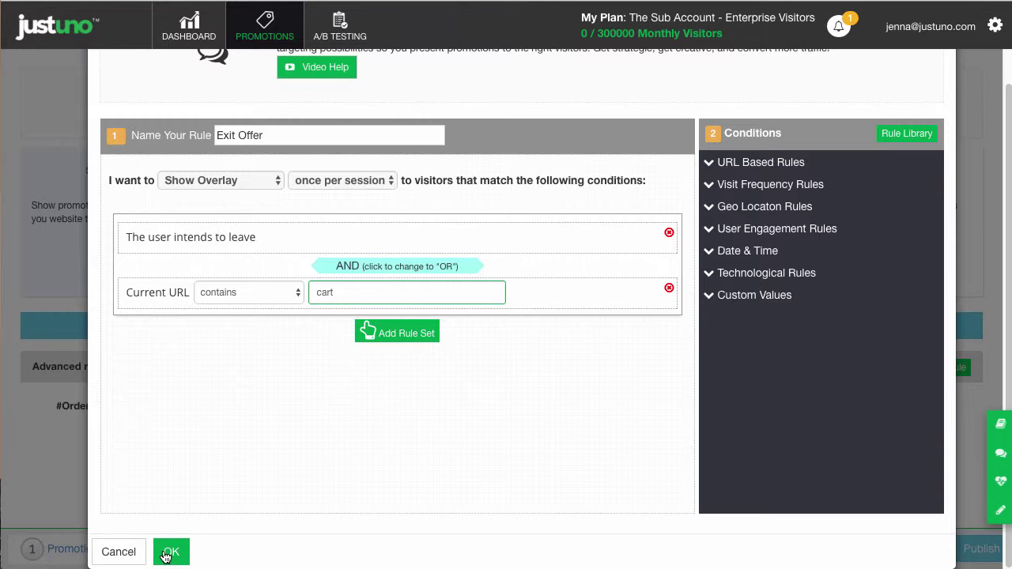
{"action": "key", "text": "Return"}
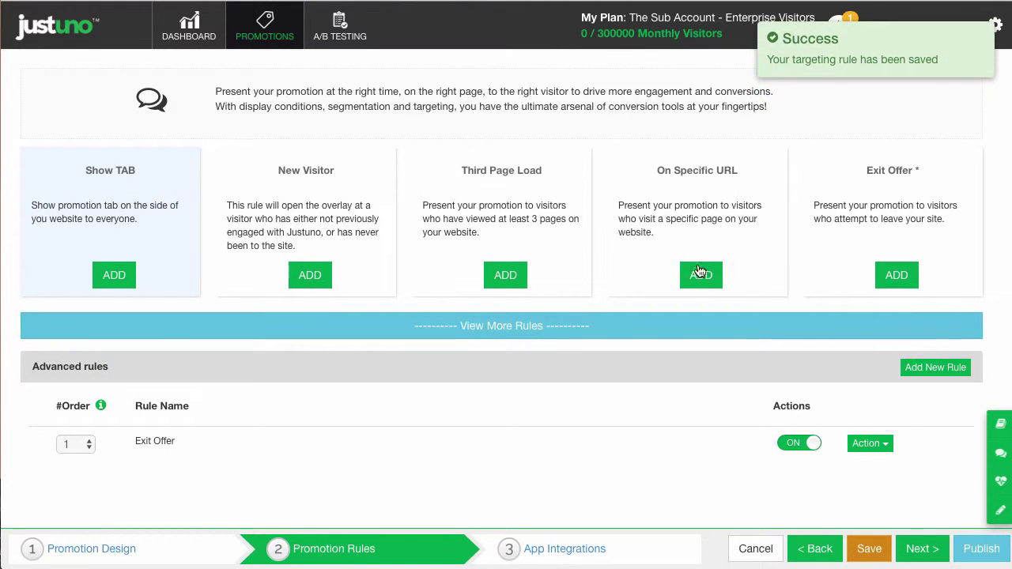
{"action": "left_click", "coordinate": [925, 539]}
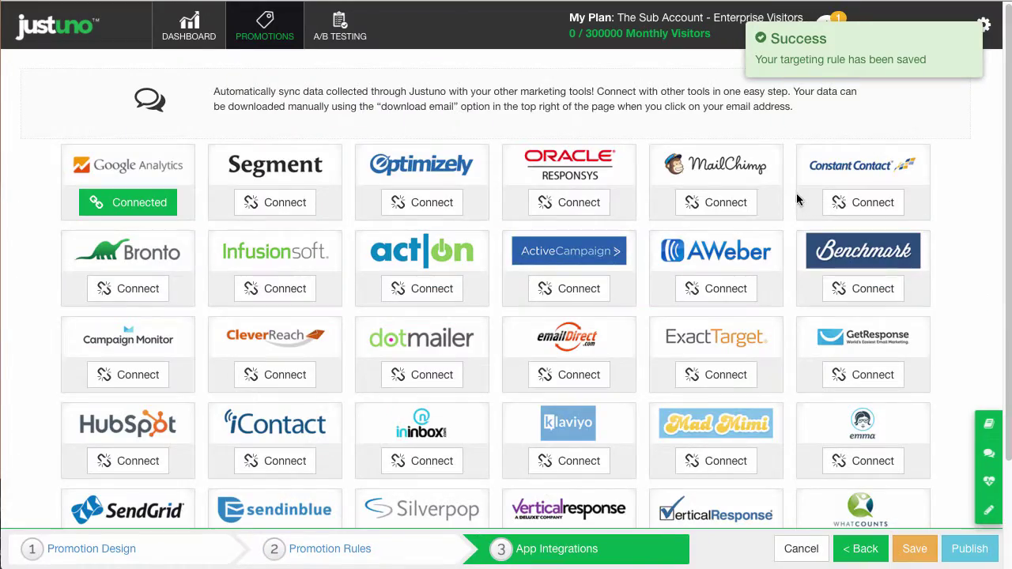
Leave MailChimp unconnected after viewing its settings, then save the exit promotion.
{"action": "left_click", "coordinate": [729, 201]}
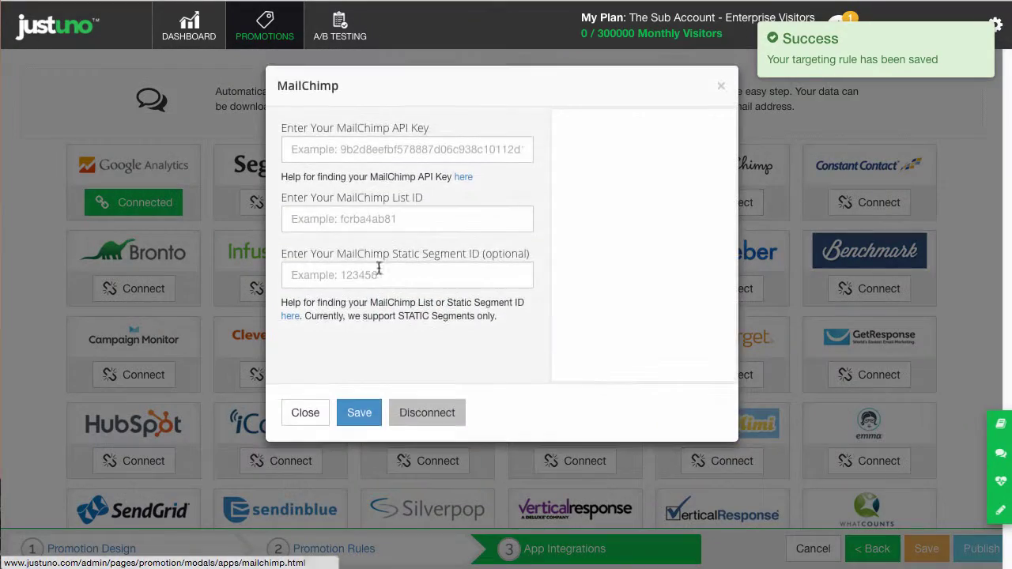
{"action": "left_click", "coordinate": [304, 419]}
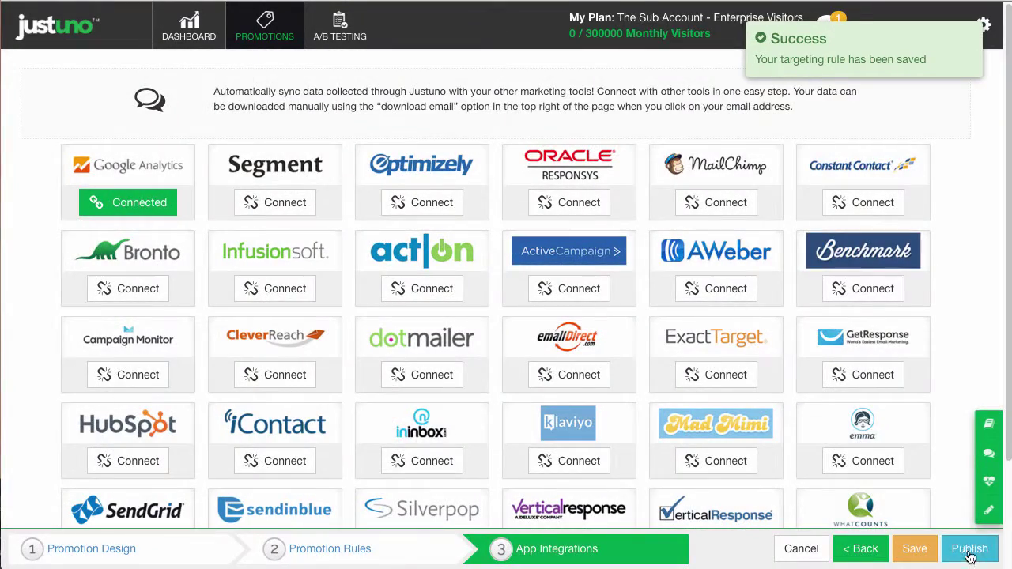
{"action": "left_click", "coordinate": [915, 548]}
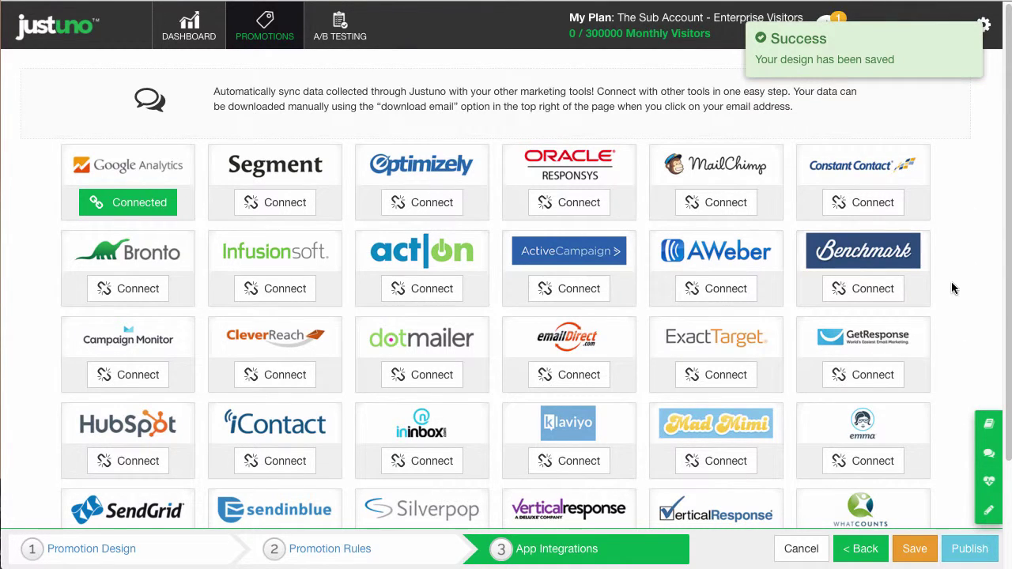